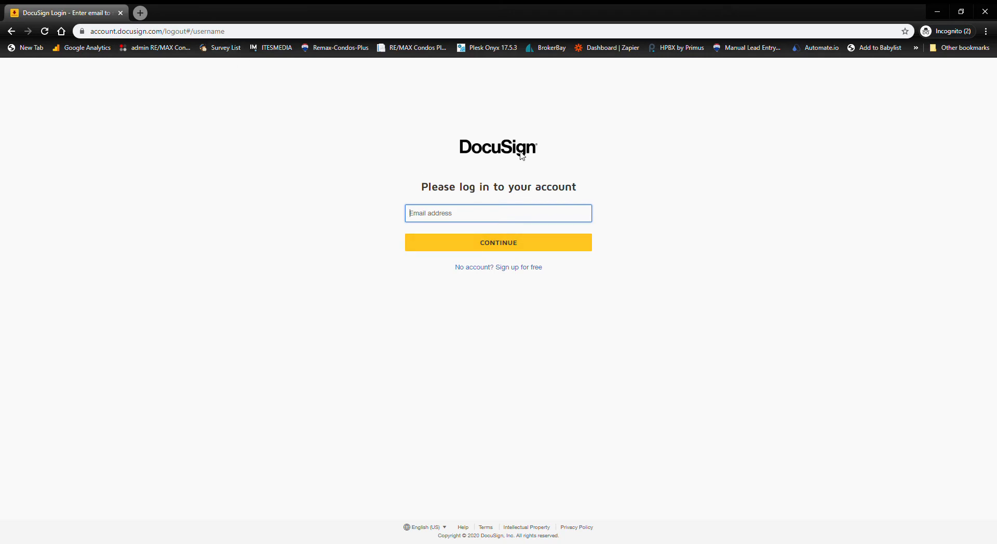
- Load the account.docusign.com login page in the browser
{"action": "left_click", "coordinate": [254, 33]}
{"action": "type", "text": "accouj"}
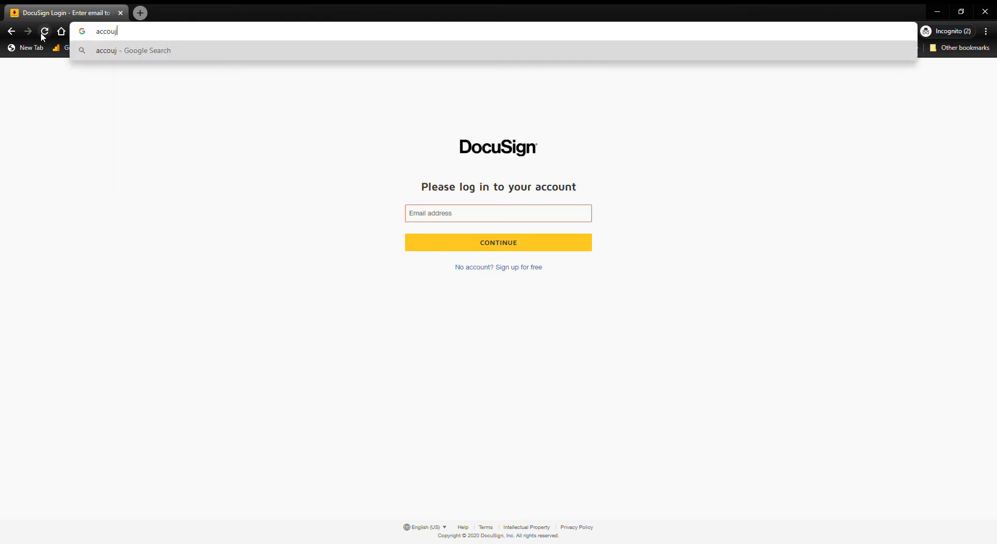
{"action": "key", "text": "BackSpace"}
{"action": "type", "text": "nt.docusign."}
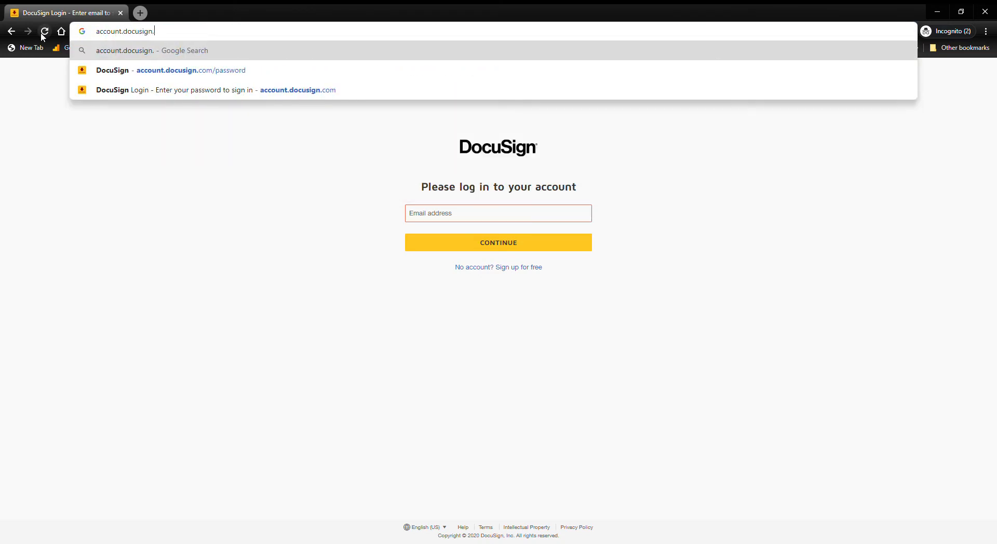
{"action": "left_click", "coordinate": [43, 32]}
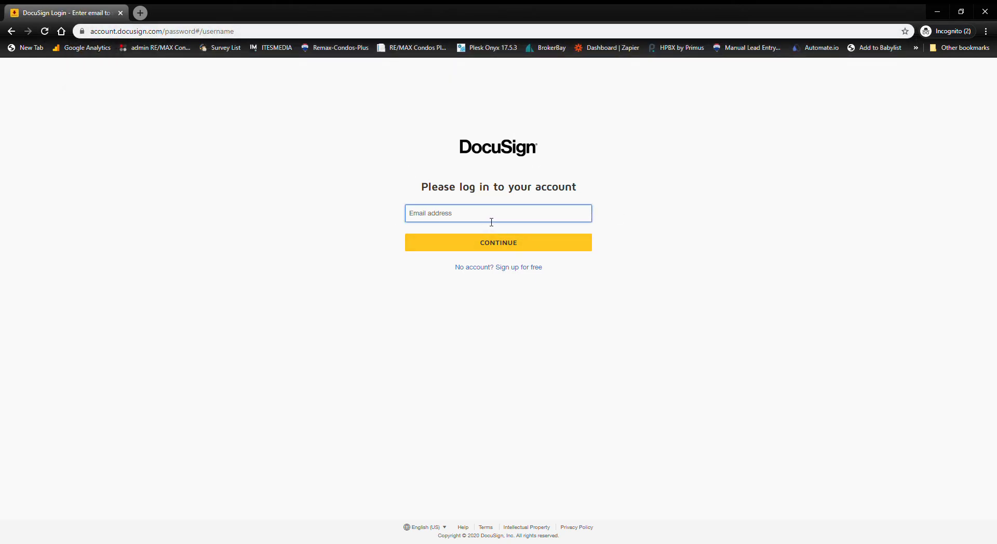
- Sign in with the account e-mail address and password
{"action": "key", "text": "Return"}
{"action": "type", "text": "••••••••••"}
{"action": "key", "text": "Return"}
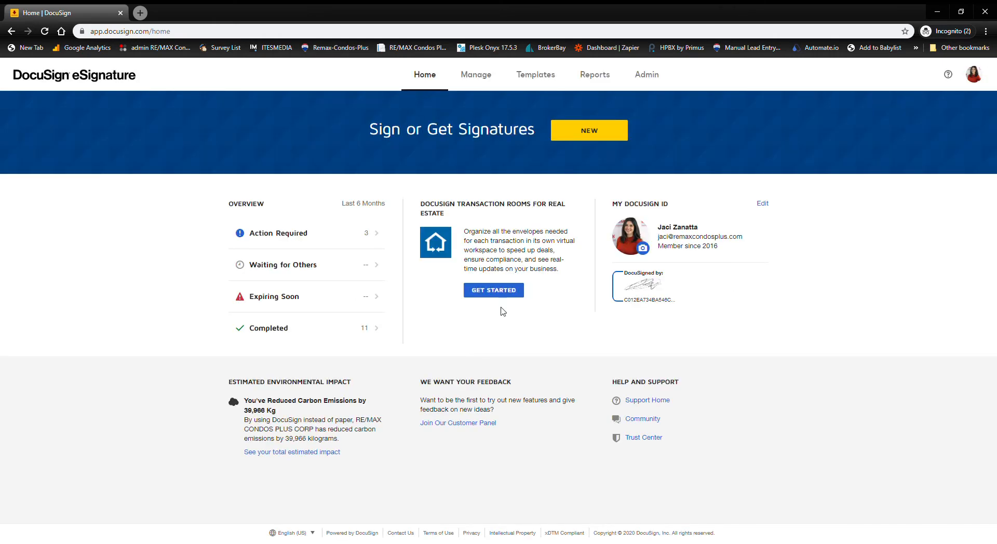
- Switch from eSignature to DocuSign Rooms and start a new room from the Rooms list
{"action": "left_click", "coordinate": [983, 77]}
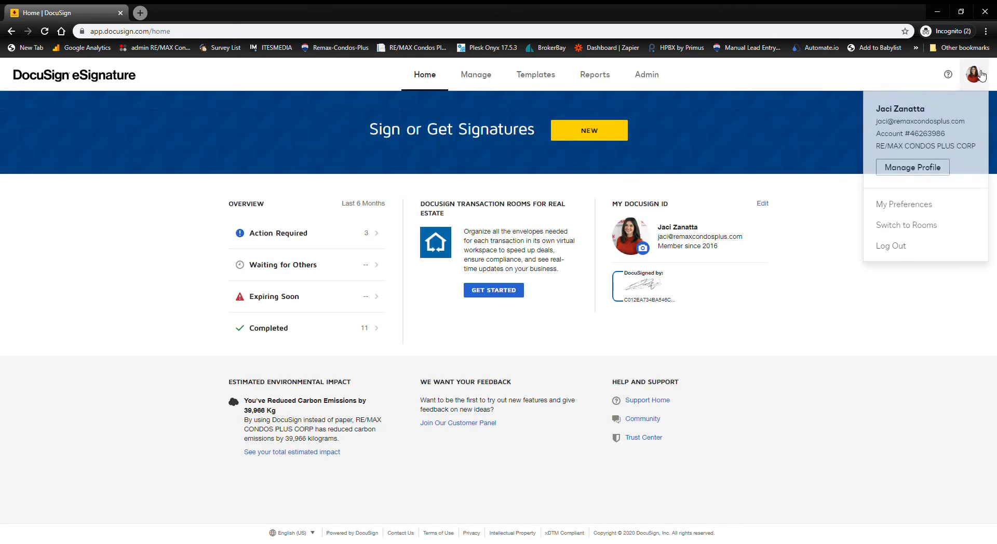
{"action": "left_click", "coordinate": [916, 231]}
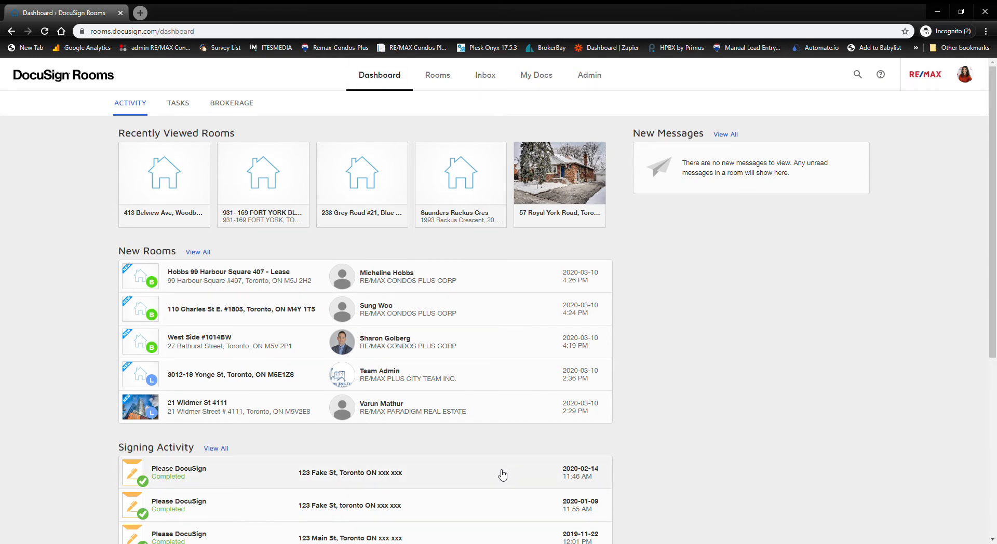
{"action": "left_click", "coordinate": [432, 78]}
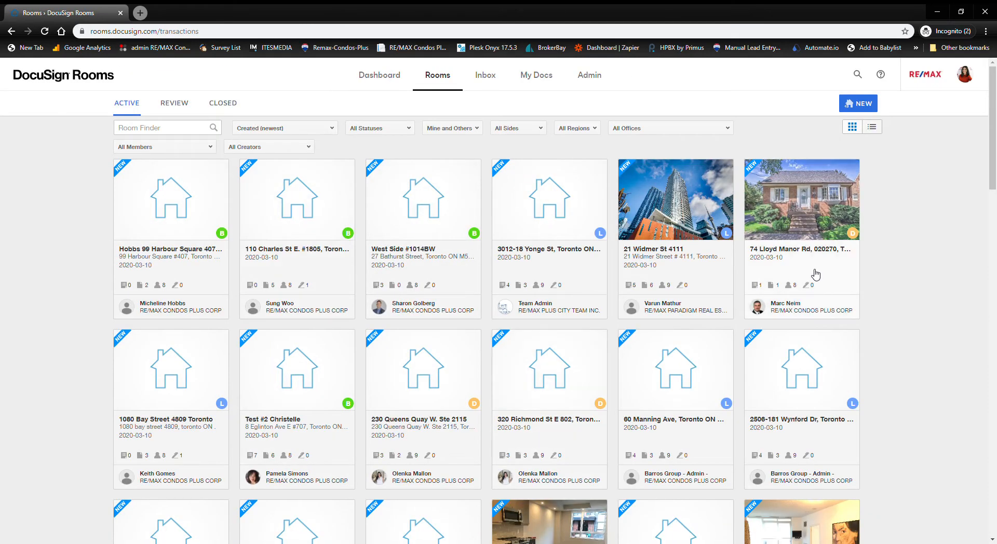
{"action": "left_click", "coordinate": [855, 106]}
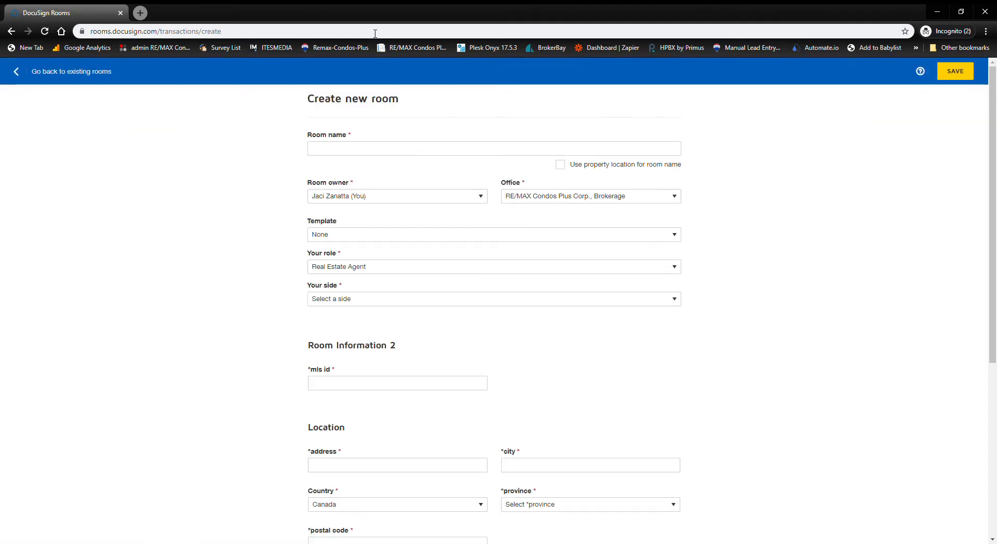
- Name the room '123 Main St (Clients Name)'
{"action": "left_click", "coordinate": [376, 151]}
{"action": "type", "text": "123 Main St"}
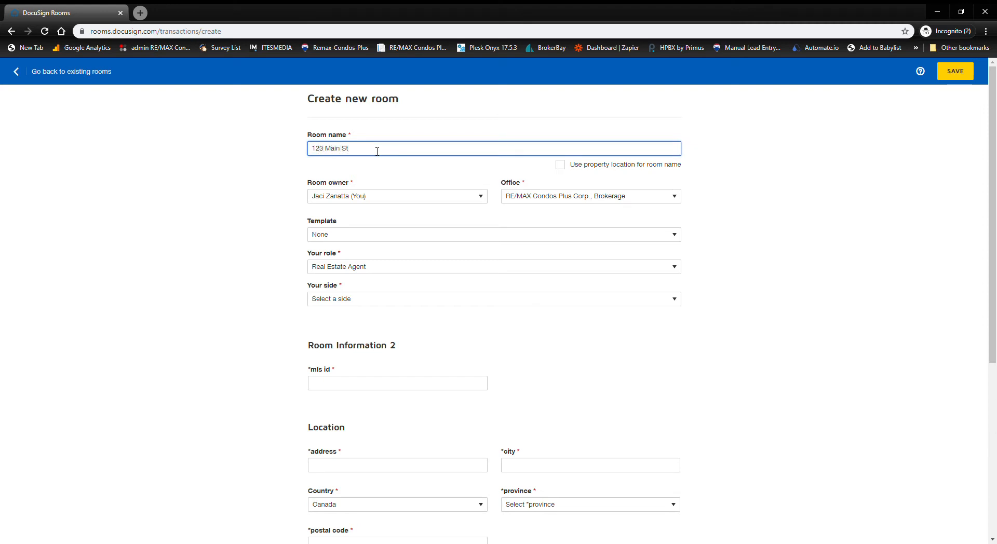
{"action": "type", "text": " (Clients Name"}
{"action": "left_click", "coordinate": [252, 149]}
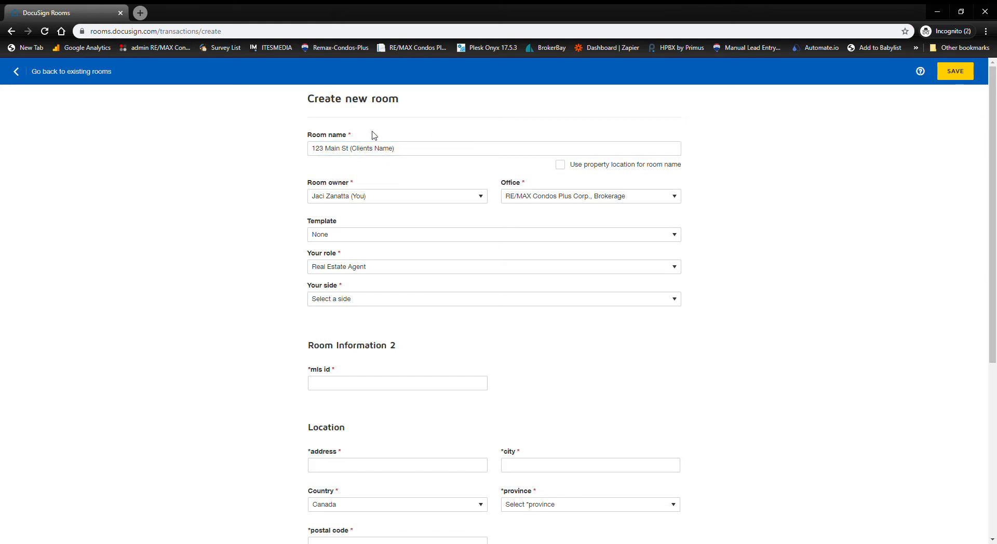
{"action": "left_click_drag", "start_coordinate": [312, 150], "coordinate": [398, 156]}
{"action": "left_click", "coordinate": [207, 185]}
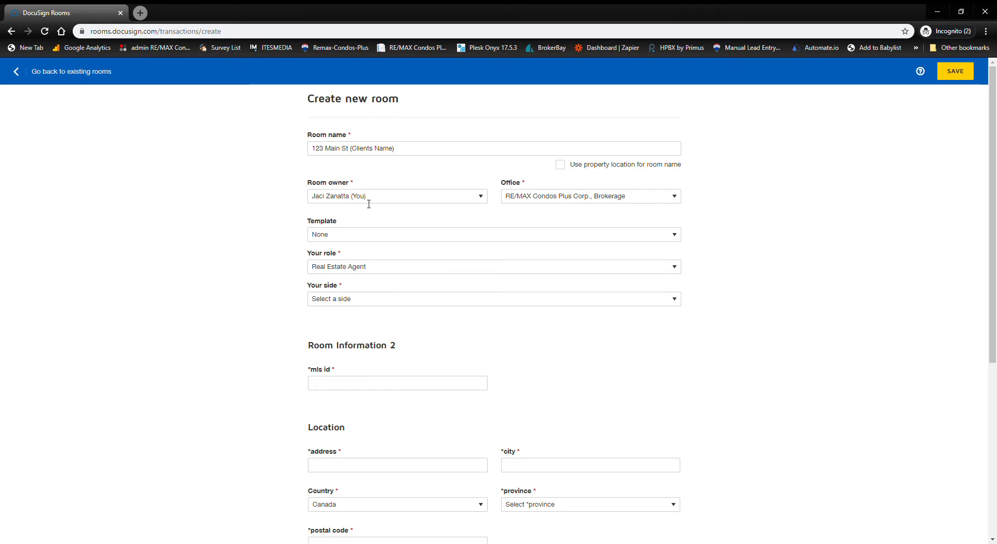
- Leave the template at None and set your side to List Side
{"action": "scroll", "coordinate": [615, 210], "scroll_direction": "down", "scroll_amount": 3}
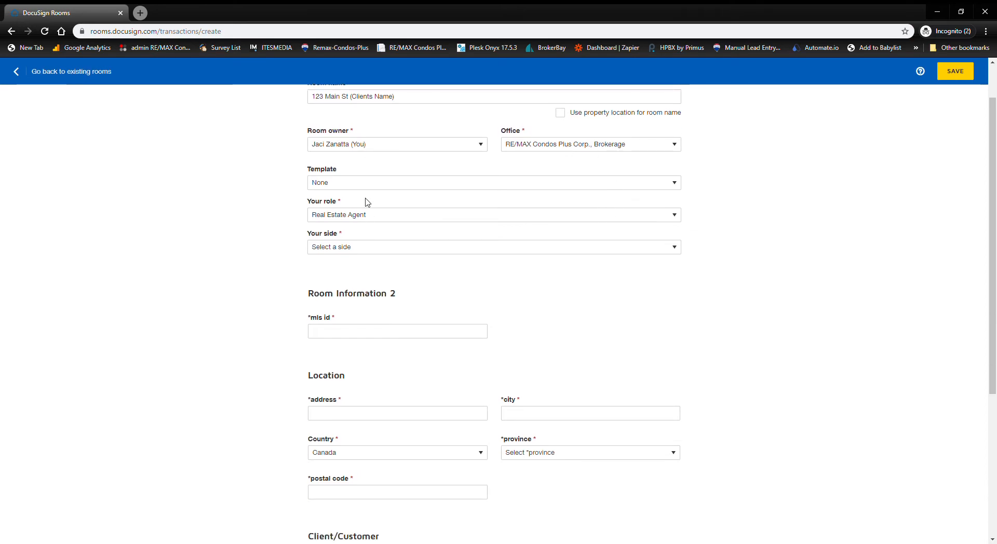
{"action": "scroll", "coordinate": [368, 196], "scroll_direction": "up", "scroll_amount": 1}
{"action": "left_click", "coordinate": [358, 133]}
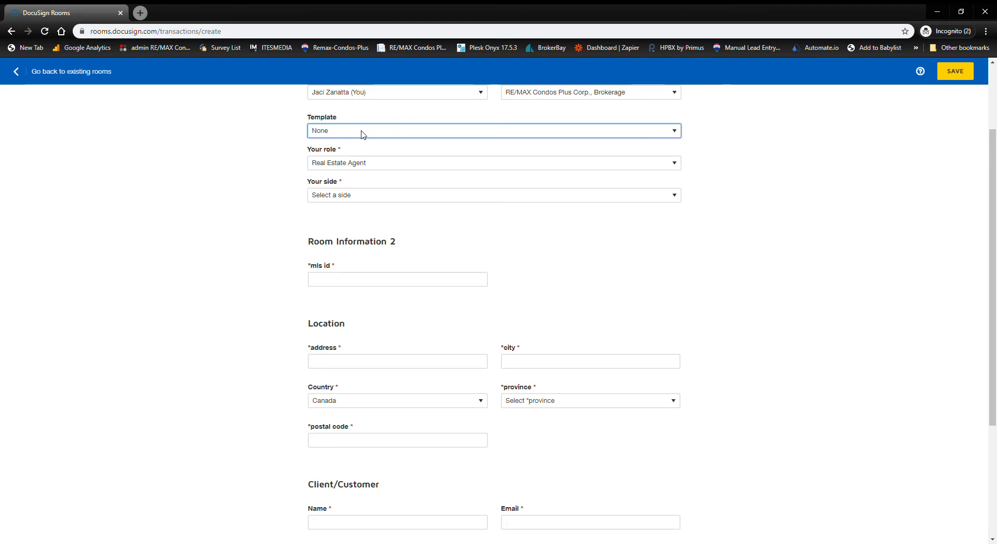
{"action": "left_click", "coordinate": [251, 150]}
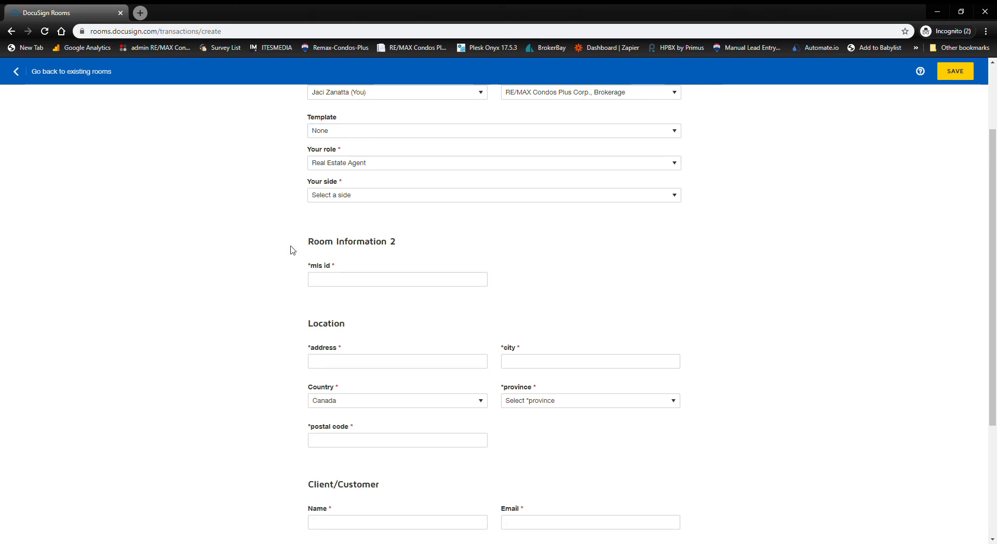
{"action": "scroll", "coordinate": [345, 196], "scroll_direction": "up", "scroll_amount": 1}
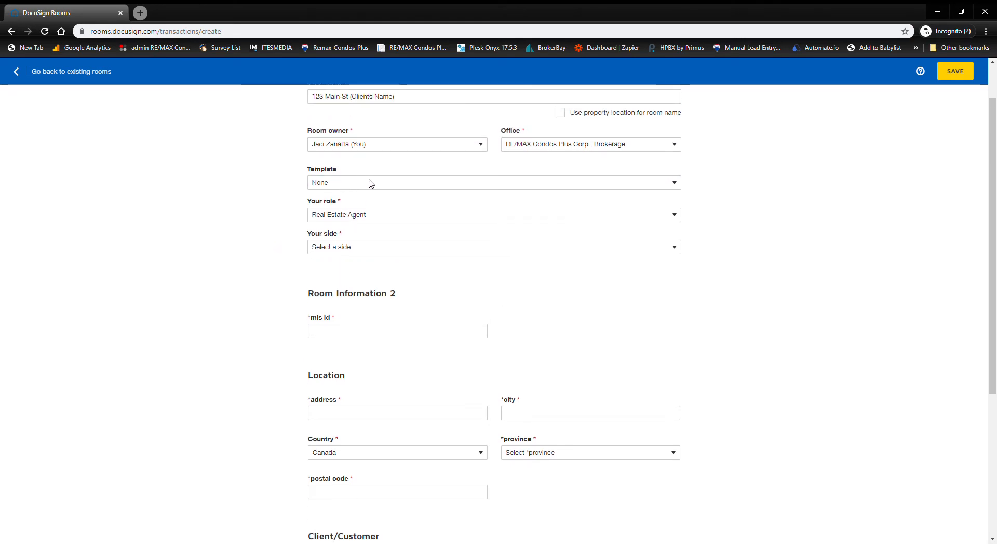
{"action": "left_click", "coordinate": [383, 217]}
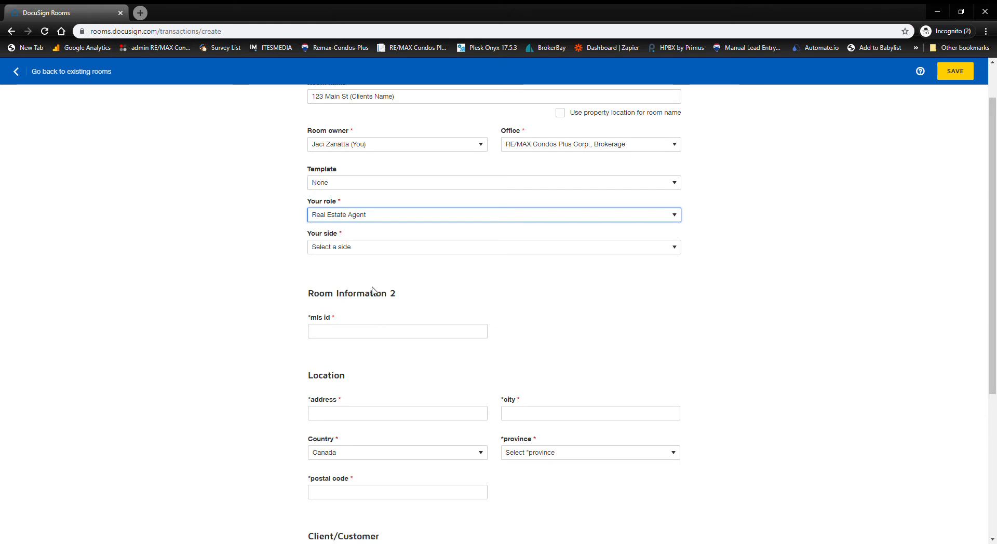
{"action": "left_click", "coordinate": [384, 251]}
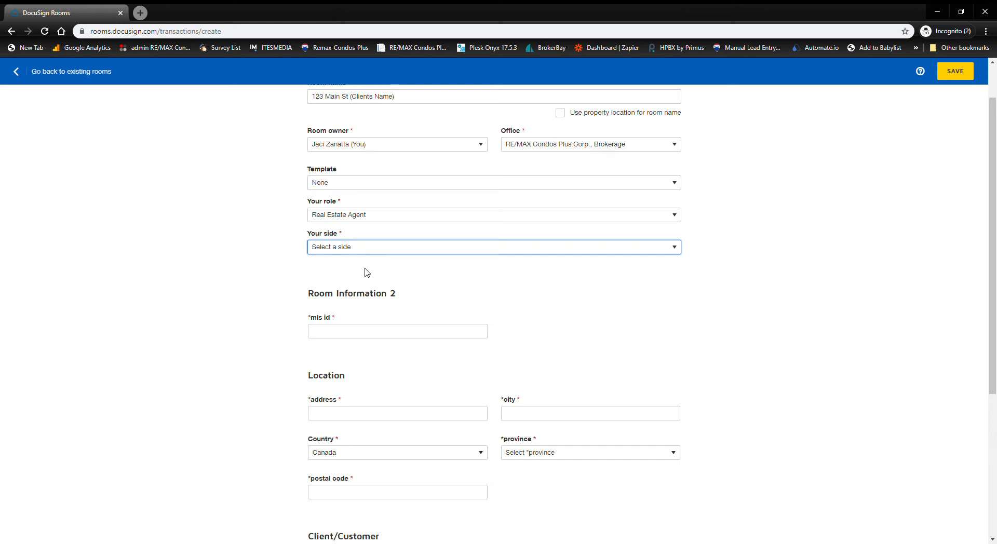
{"action": "key", "text": "Down"}
{"action": "scroll", "coordinate": [236, 300], "scroll_direction": "down", "scroll_amount": 1}
- Enter C1234567 as the room's MLS id
{"action": "left_click", "coordinate": [426, 289]}
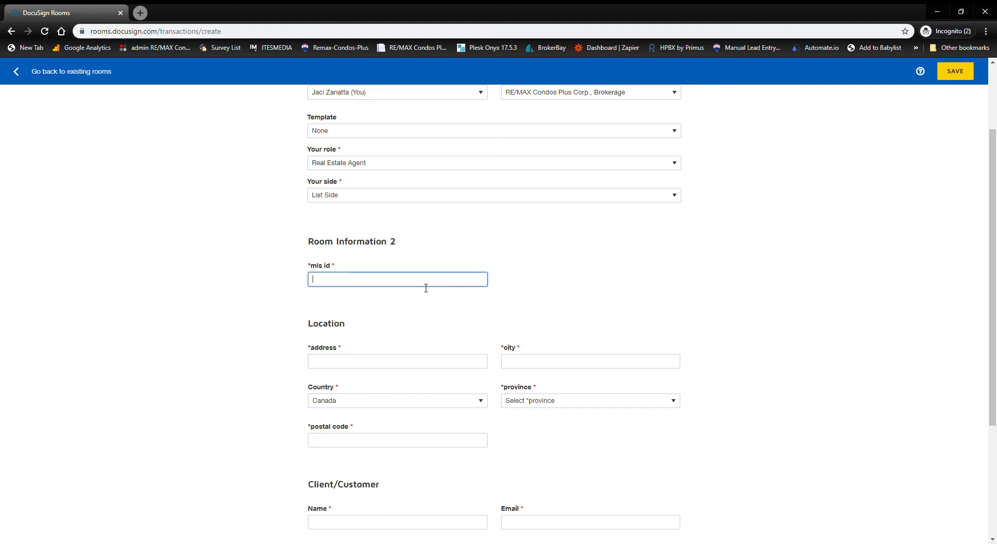
{"action": "type", "text": "C1234567"}
{"action": "left_click", "coordinate": [312, 297]}
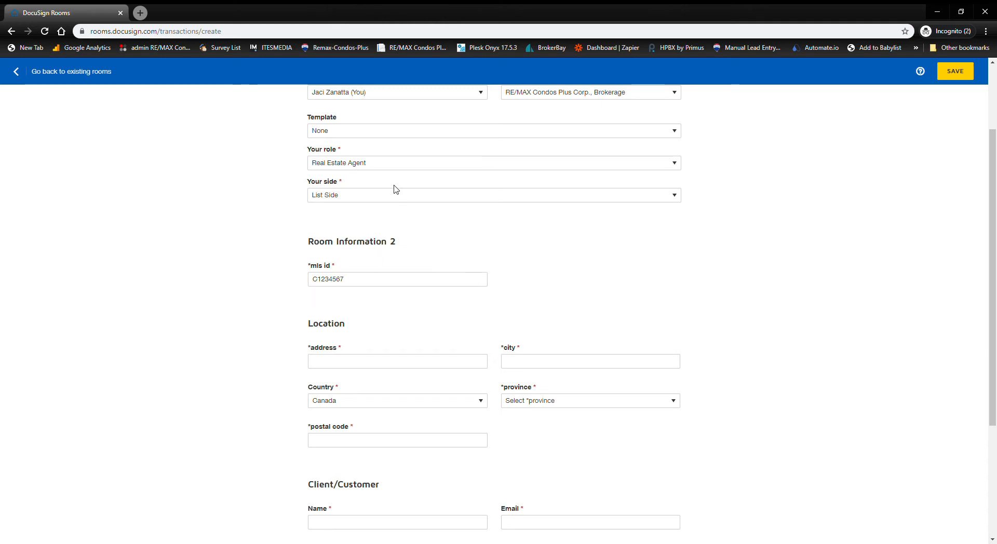
{"action": "left_click", "coordinate": [363, 281]}
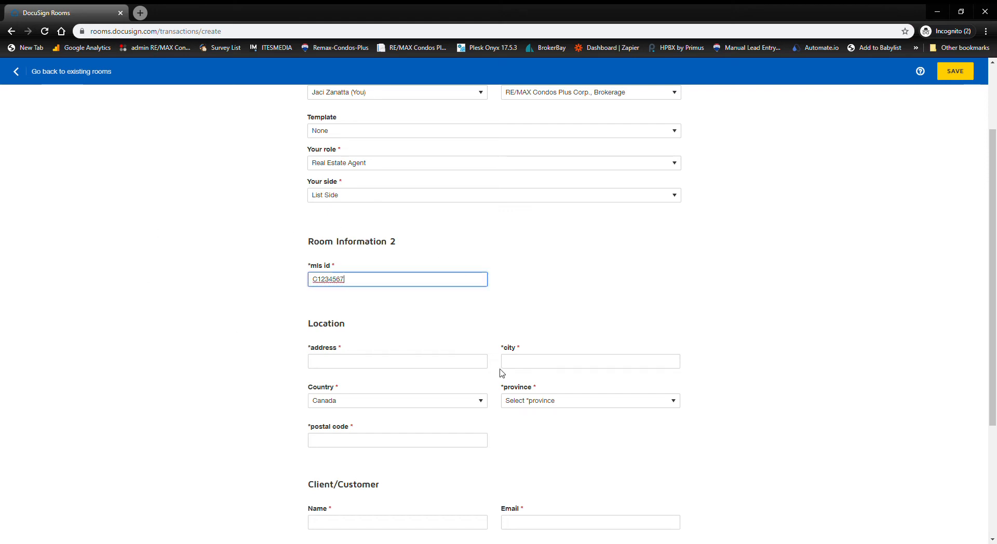
{"action": "left_click", "coordinate": [215, 322]}
{"action": "scroll", "coordinate": [345, 344], "scroll_direction": "down", "scroll_amount": 2}
- Fill the location: 123 main St, Toronto, Ontario, postal code xxx xxx
{"action": "left_click", "coordinate": [373, 263]}
{"action": "type", "text": "123 main St"}
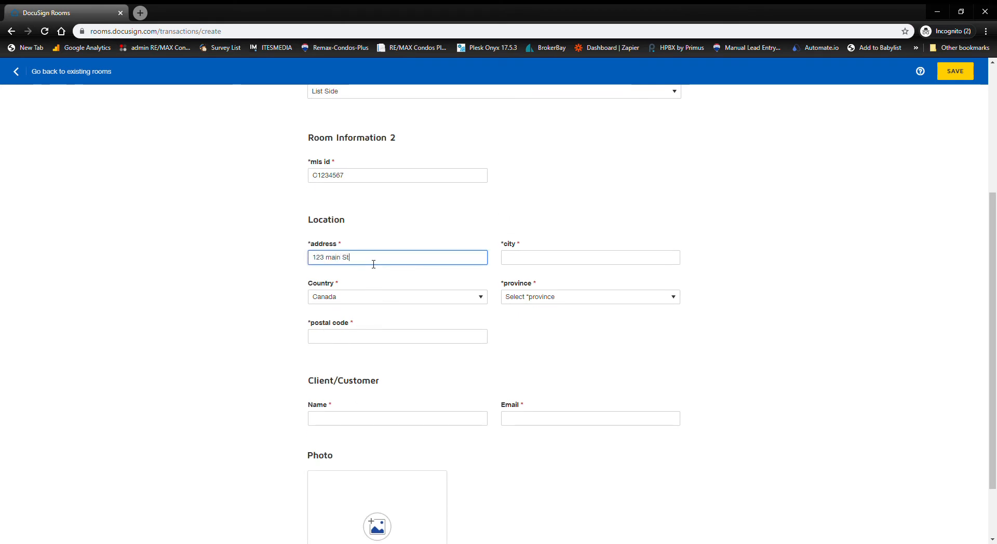
{"action": "key", "text": "Tab"}
{"action": "type", "text": "Toronto"}
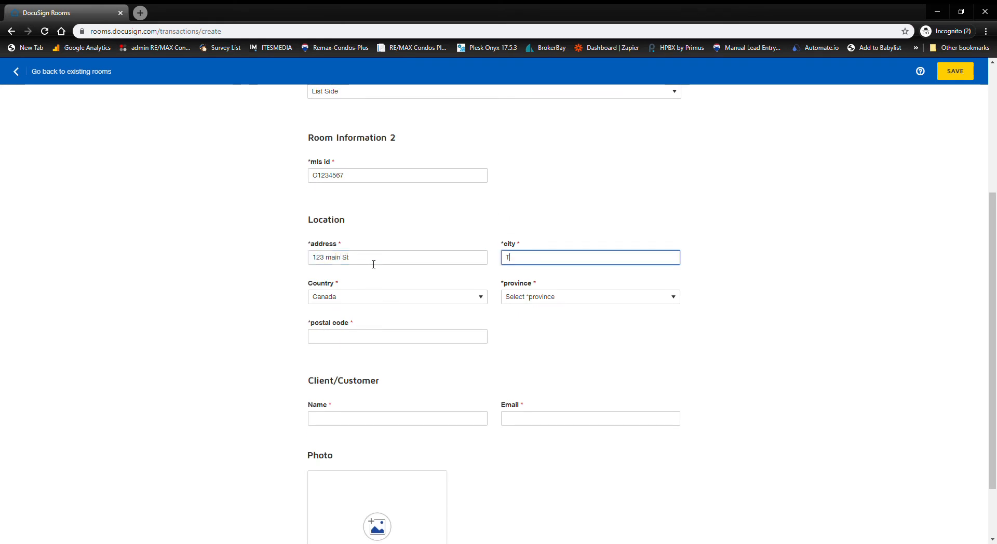
{"action": "key", "text": "Tab"}
{"action": "key", "text": "Tab"}
{"action": "key", "text": "o"}
{"action": "key", "text": "Tab"}
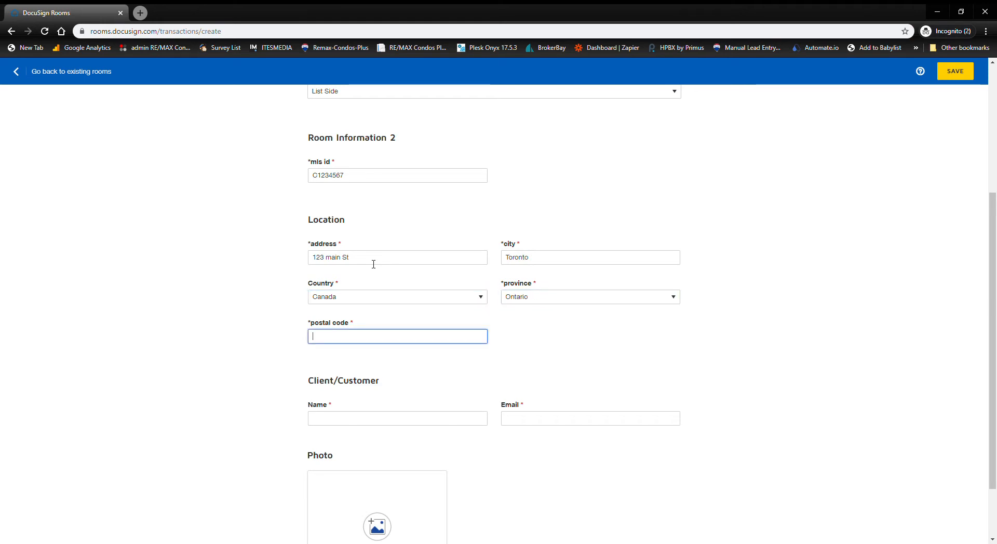
{"action": "type", "text": "xxx xxx"}
{"action": "left_click", "coordinate": [288, 306]}
{"action": "scroll", "coordinate": [291, 311], "scroll_direction": "up", "scroll_amount": 4}
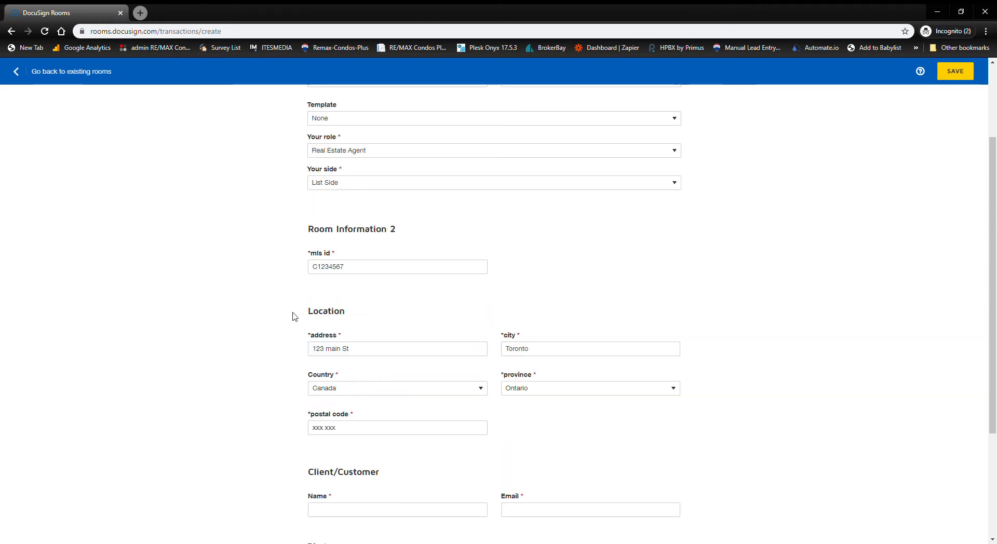
{"action": "scroll", "coordinate": [294, 315], "scroll_direction": "down", "scroll_amount": 5}
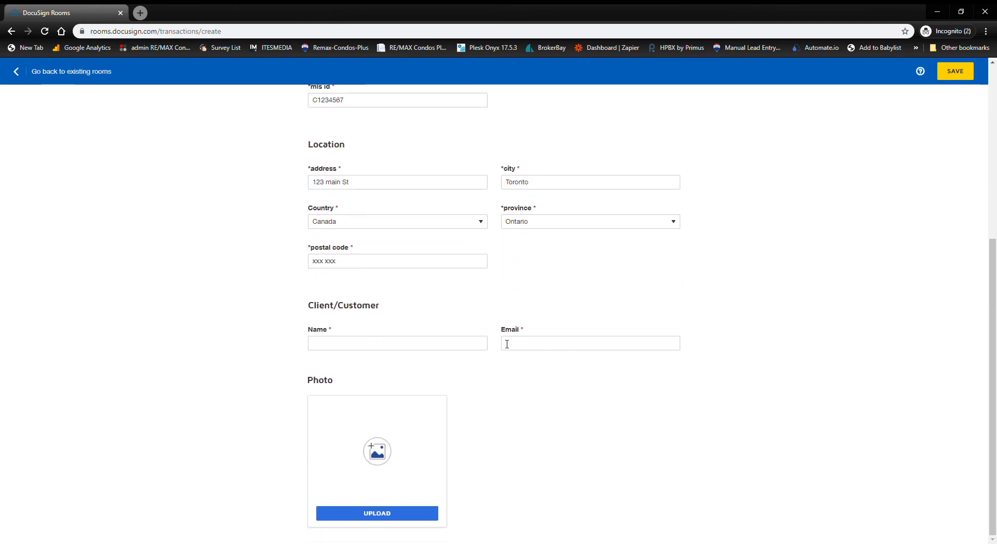
- Enter the client's full name and e-mail address under Client/Customer
{"action": "left_click", "coordinate": [374, 350]}
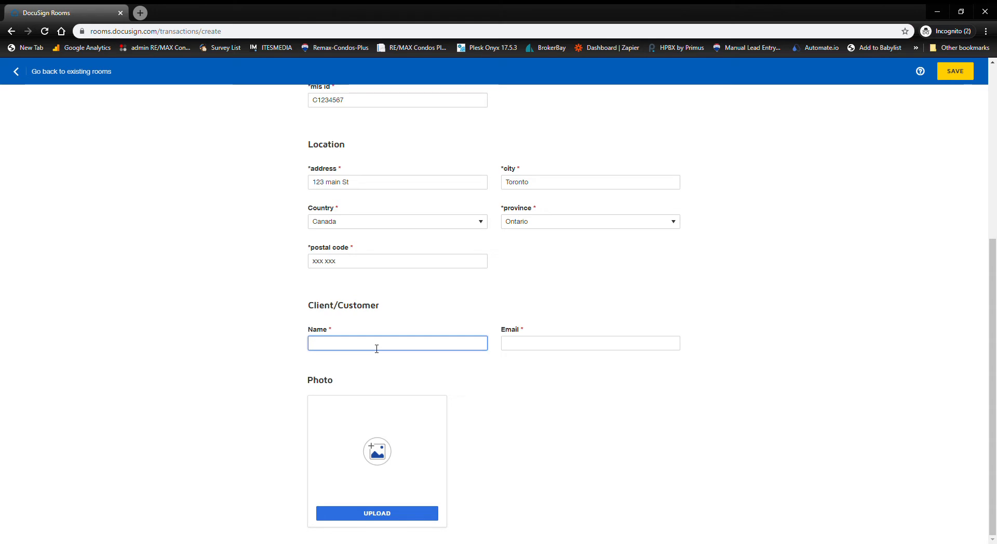
{"action": "type", "text": "George Jetson"}
{"action": "key", "text": "Tab"}
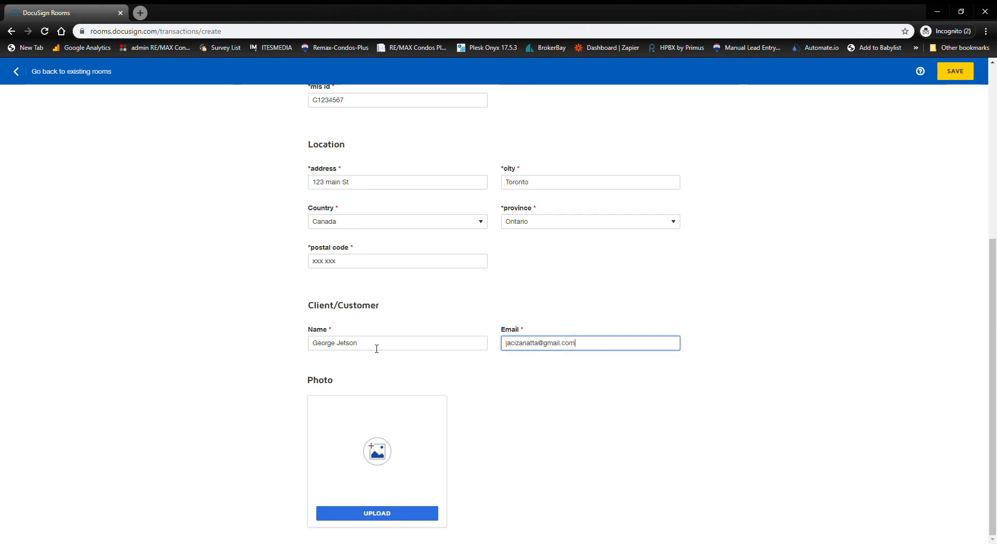
{"action": "left_click", "coordinate": [427, 318]}
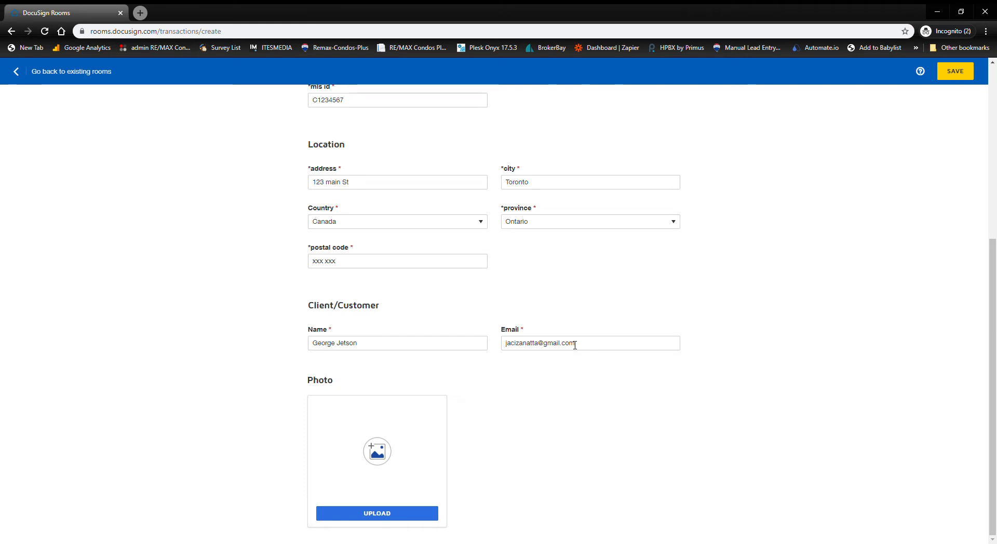
{"action": "mouse_move", "coordinate": [580, 348]}
{"action": "left_mouse_down"}
{"action": "mouse_move", "coordinate": [498, 344]}
{"action": "mouse_move", "coordinate": [576, 349]}
{"action": "left_mouse_up"}
{"action": "left_click", "coordinate": [584, 311]}
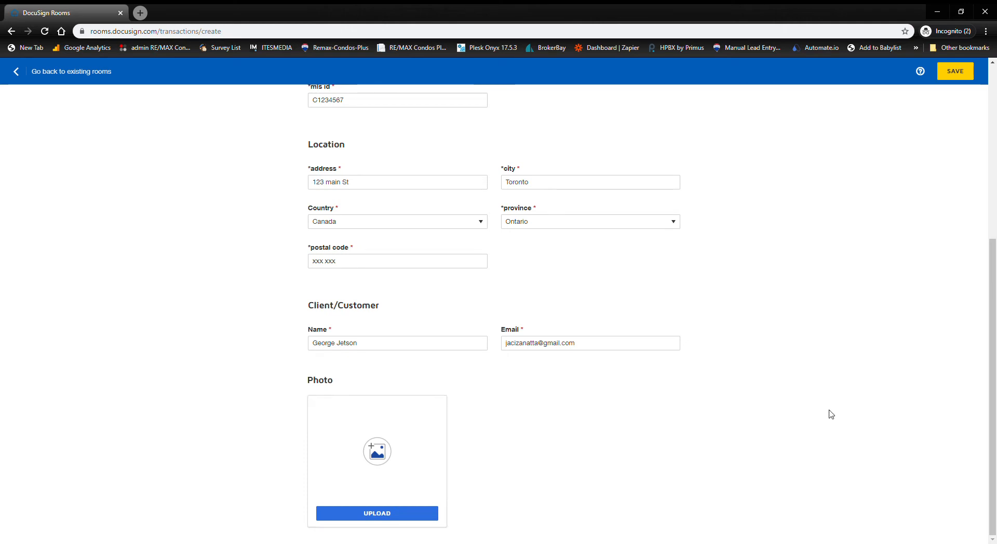
{"action": "scroll", "coordinate": [850, 316], "scroll_direction": "up", "scroll_amount": 3}
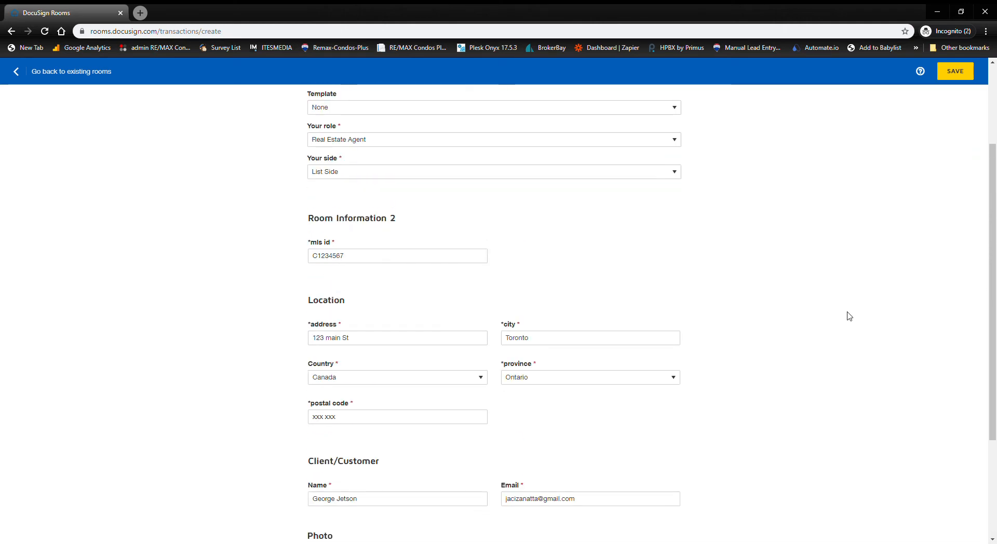
- Save the 123 Main St room and close the New look notice on its Details page
{"action": "left_click", "coordinate": [960, 71]}
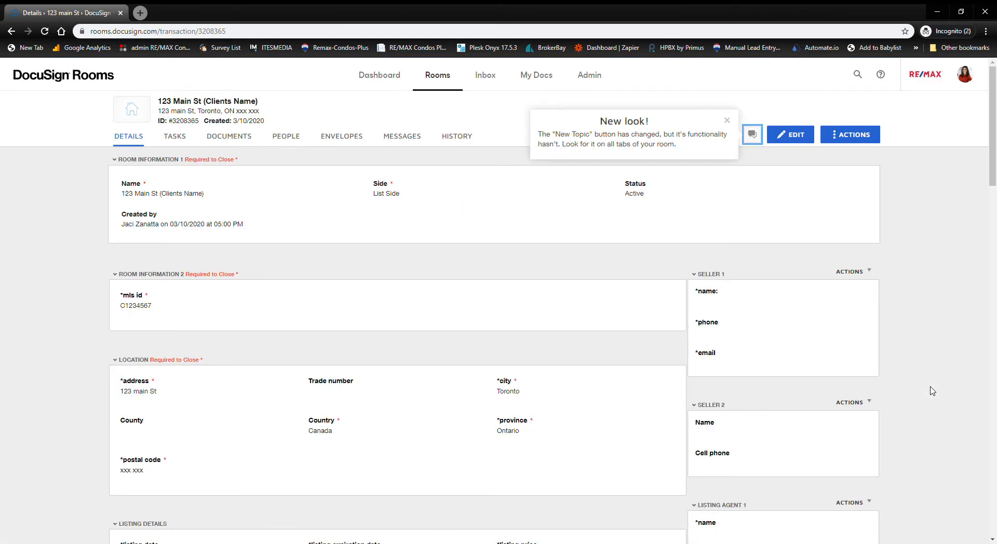
{"action": "left_click", "coordinate": [727, 120]}
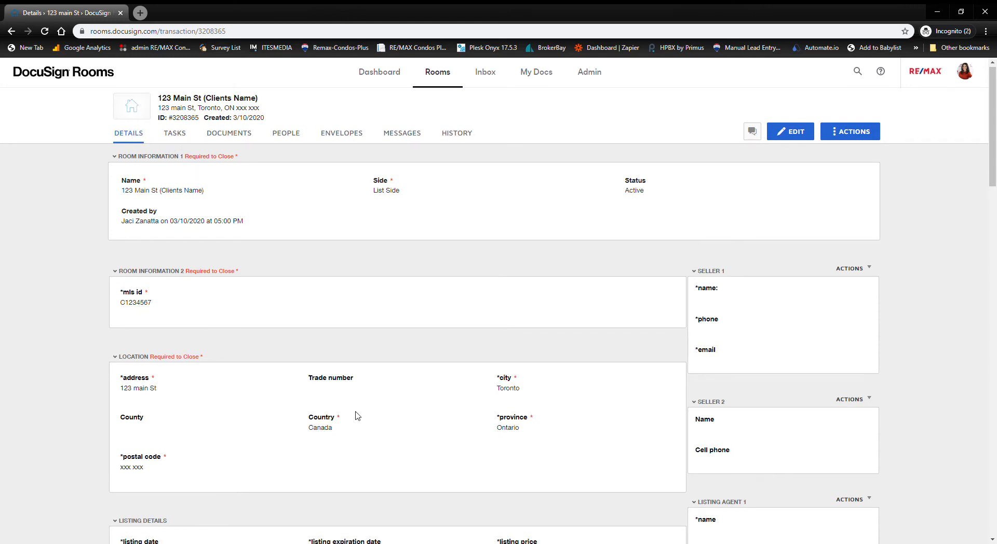
{"action": "scroll", "coordinate": [358, 416], "scroll_direction": "down", "scroll_amount": 15}
{"action": "scroll", "coordinate": [356, 416], "scroll_direction": "up", "scroll_amount": 15}
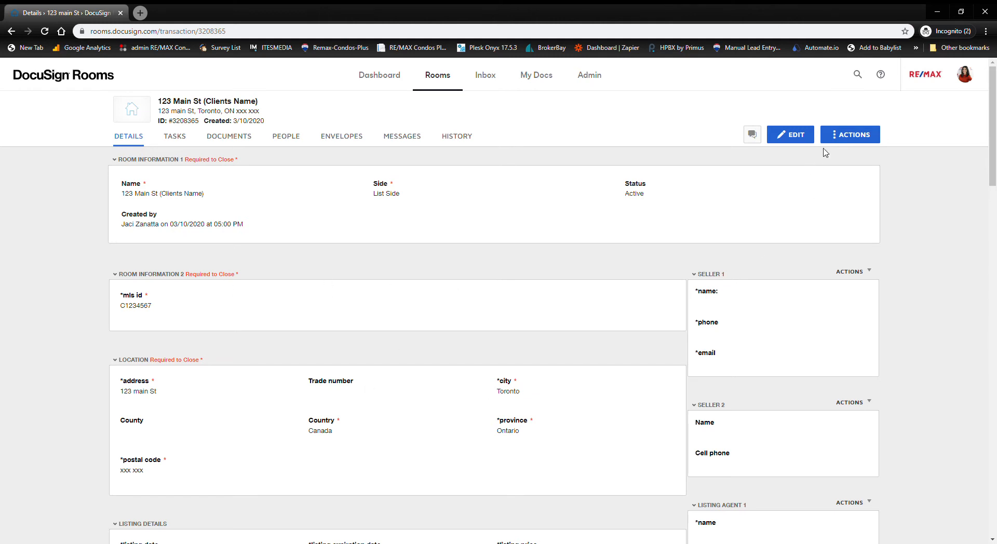
- Edit the room and set listing date 3/10/2020 and listing expiration date 5/15/2020
{"action": "left_click", "coordinate": [790, 135]}
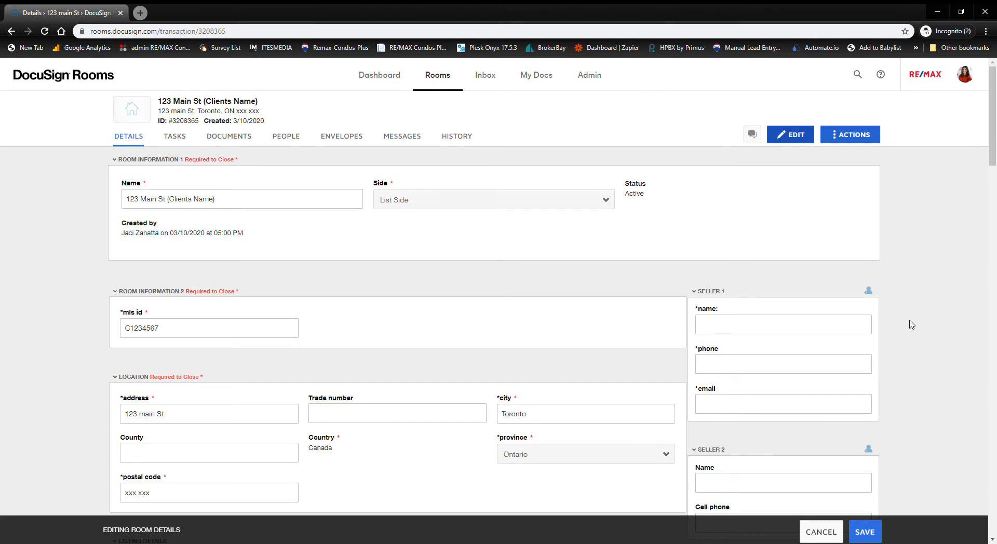
{"action": "scroll", "coordinate": [465, 211], "scroll_direction": "down", "scroll_amount": 1}
{"action": "left_click", "coordinate": [213, 273]}
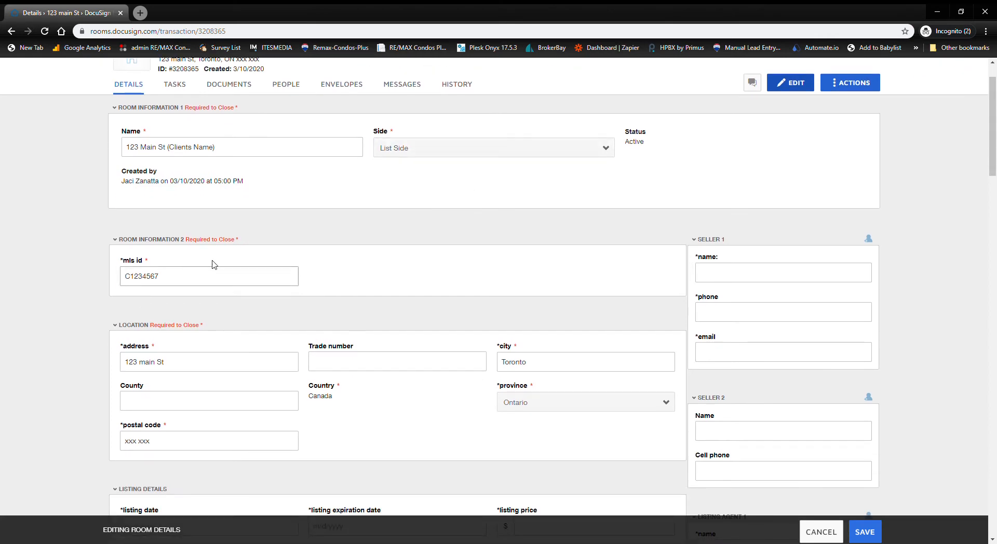
{"action": "left_click", "coordinate": [417, 365]}
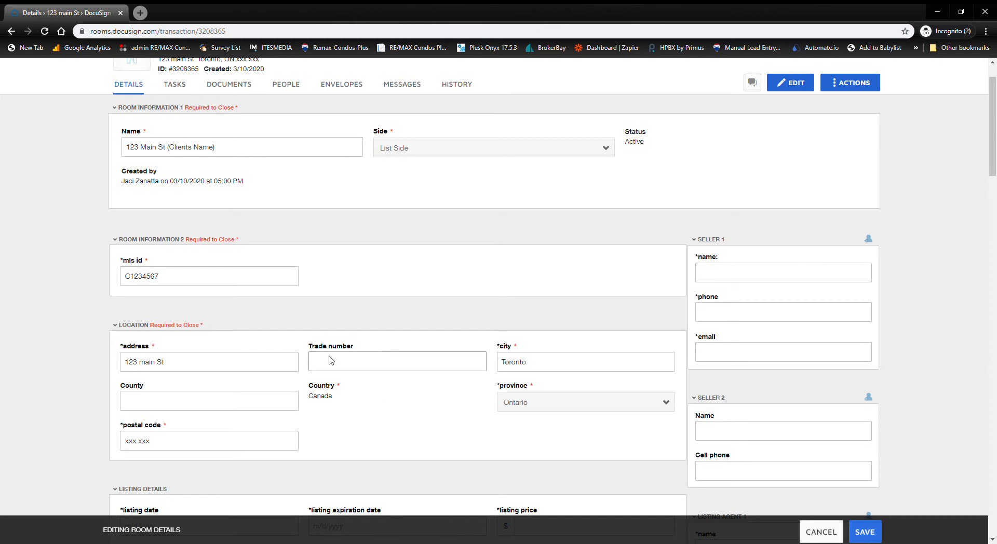
{"action": "scroll", "coordinate": [391, 367], "scroll_direction": "down", "scroll_amount": 2}
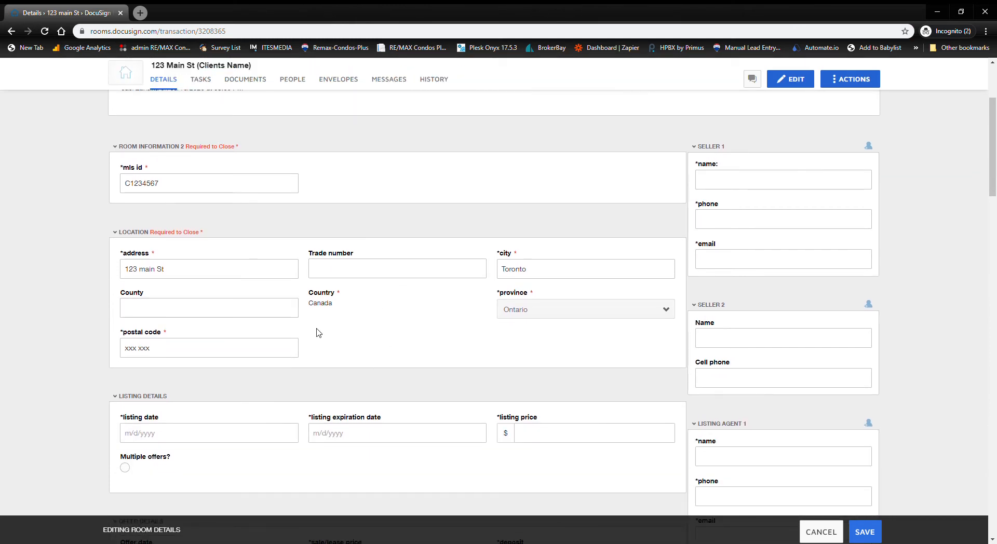
{"action": "scroll", "coordinate": [319, 333], "scroll_direction": "down", "scroll_amount": 2}
{"action": "left_click", "coordinate": [161, 330]}
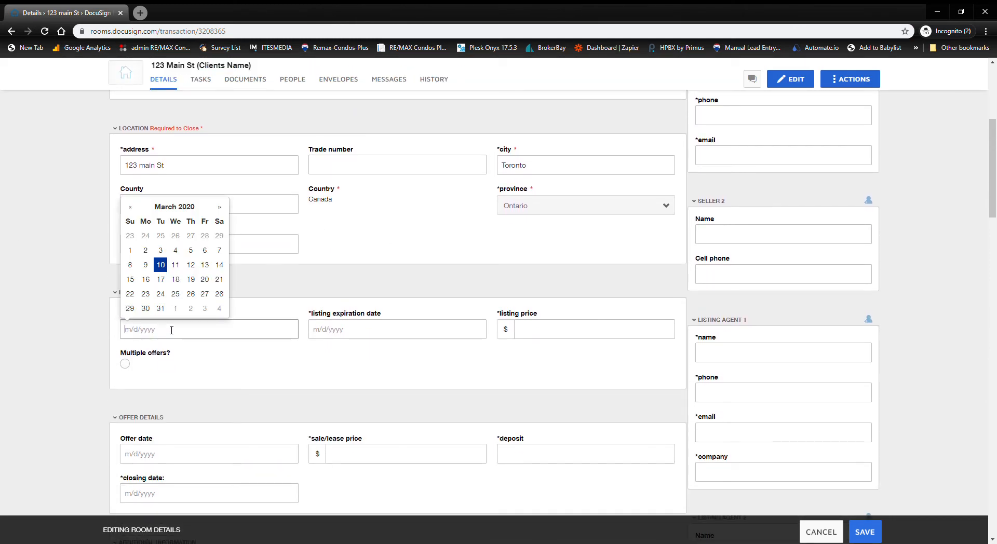
{"action": "left_click", "coordinate": [160, 270]}
{"action": "left_click", "coordinate": [420, 333]}
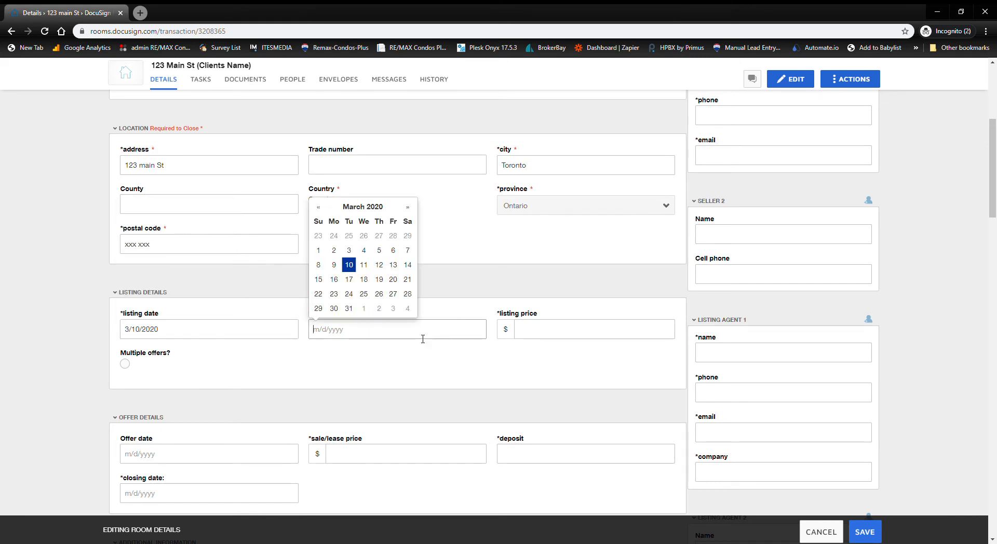
{"action": "left_click", "coordinate": [408, 207]}
{"action": "left_click", "coordinate": [409, 207]}
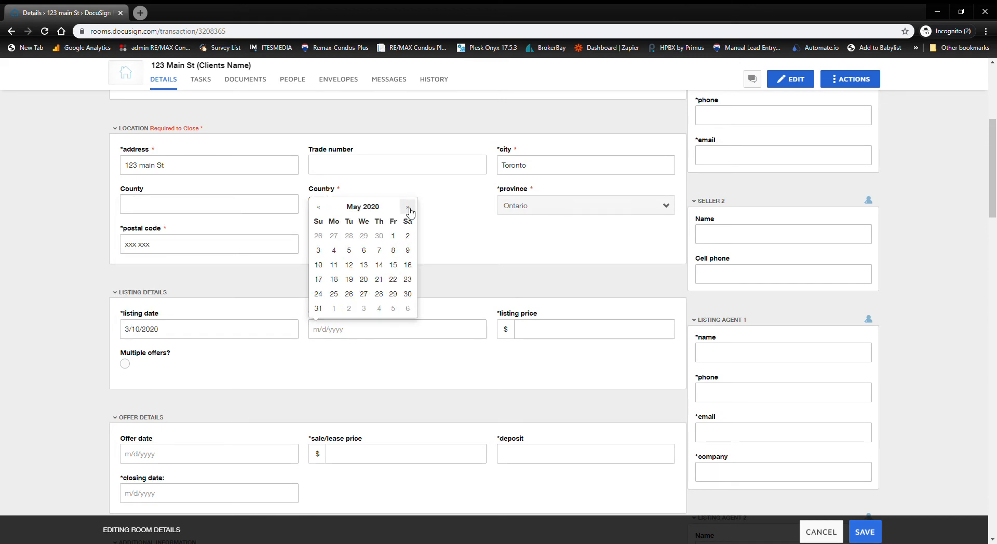
{"action": "left_click", "coordinate": [393, 265]}
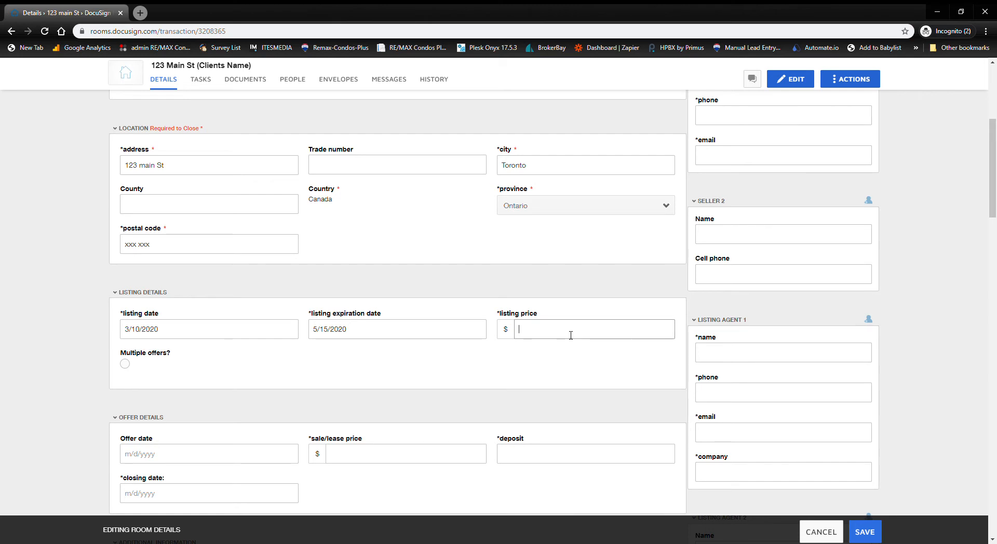
- Enter 650000 as the listing price
{"action": "type", "text": "650000"}
{"action": "scroll", "coordinate": [337, 358], "scroll_direction": "down", "scroll_amount": 4}
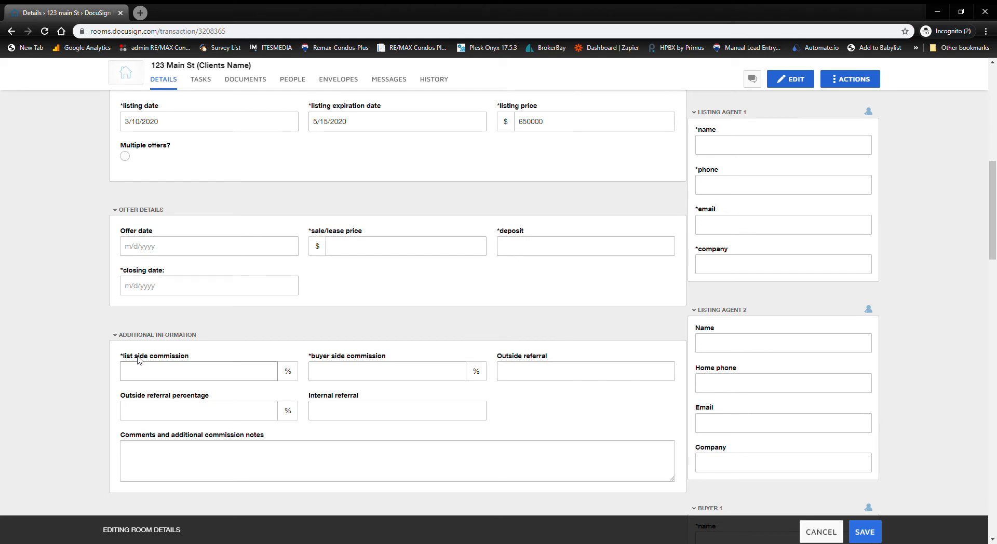
{"action": "scroll", "coordinate": [522, 347], "scroll_direction": "down", "scroll_amount": 2}
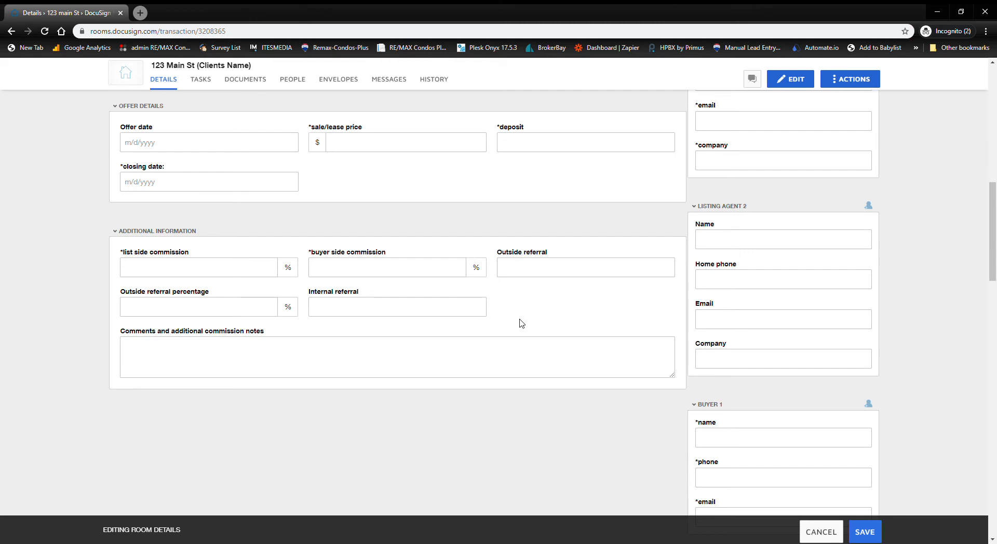
{"action": "scroll", "coordinate": [507, 265], "scroll_direction": "up", "scroll_amount": 15}
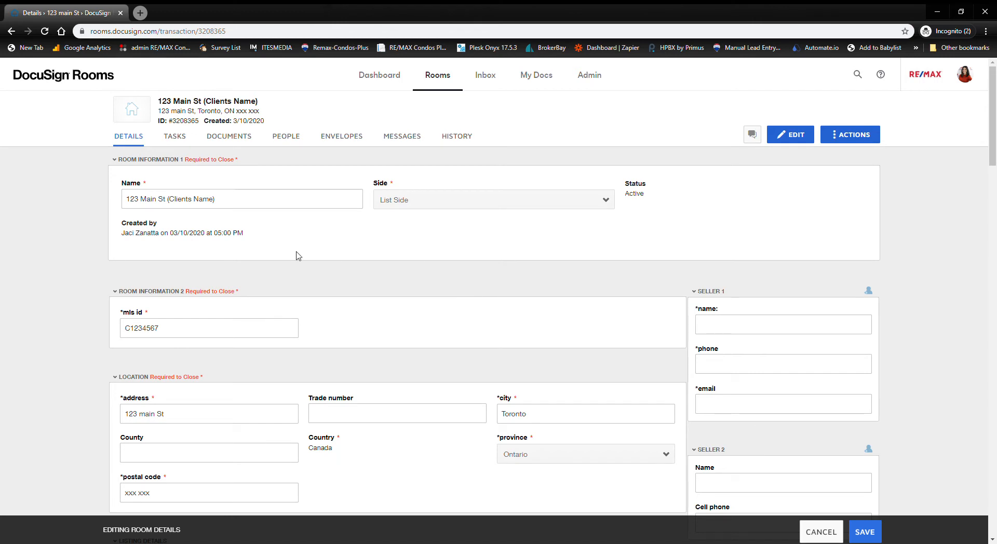
{"action": "scroll", "coordinate": [871, 280], "scroll_direction": "down", "scroll_amount": 3}
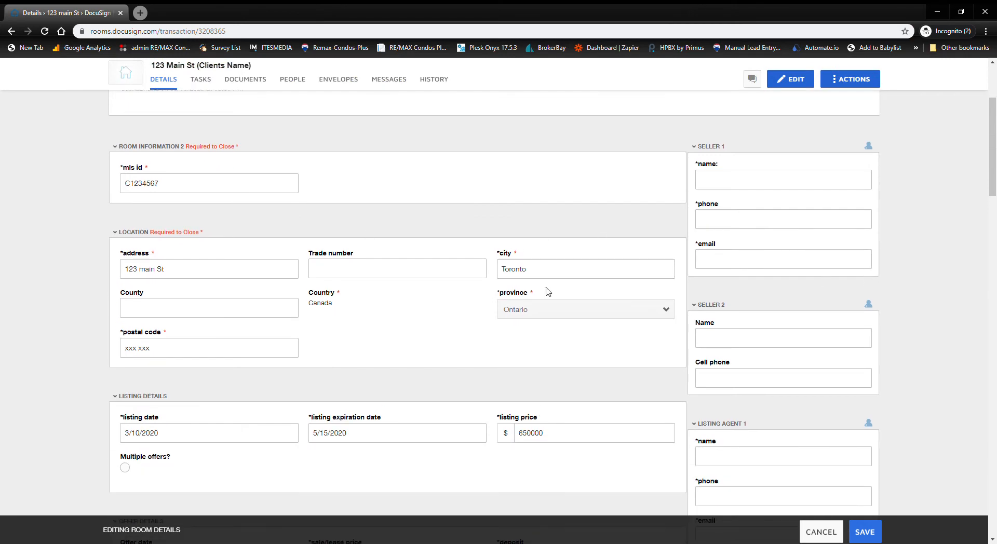
{"action": "scroll", "coordinate": [551, 291], "scroll_direction": "up", "scroll_amount": 3}
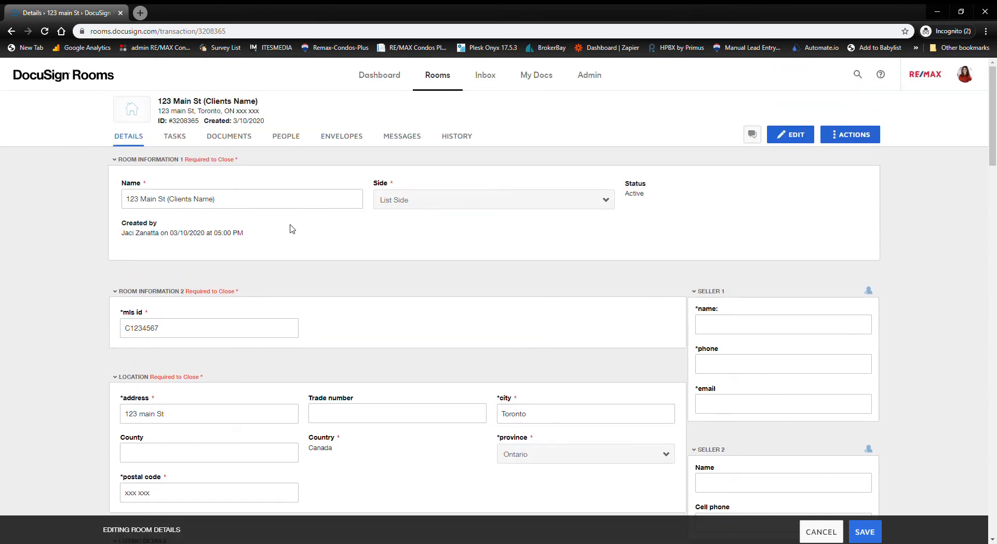
{"action": "scroll", "coordinate": [437, 254], "scroll_direction": "down", "scroll_amount": 10}
{"action": "scroll", "coordinate": [439, 244], "scroll_direction": "up", "scroll_amount": 10}
- Save the updated listing details and open the room's empty Tasks page
{"action": "left_click", "coordinate": [875, 537]}
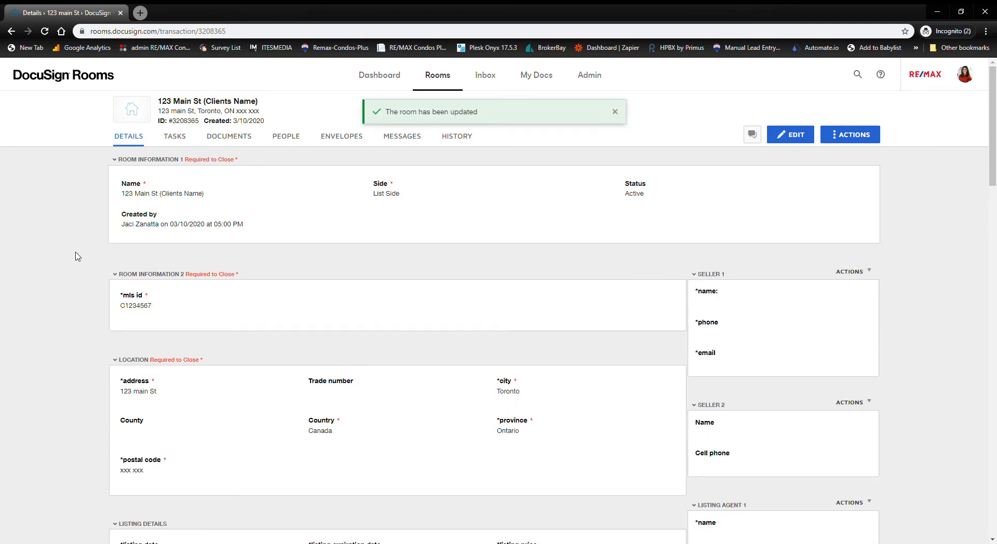
{"action": "left_click", "coordinate": [174, 139]}
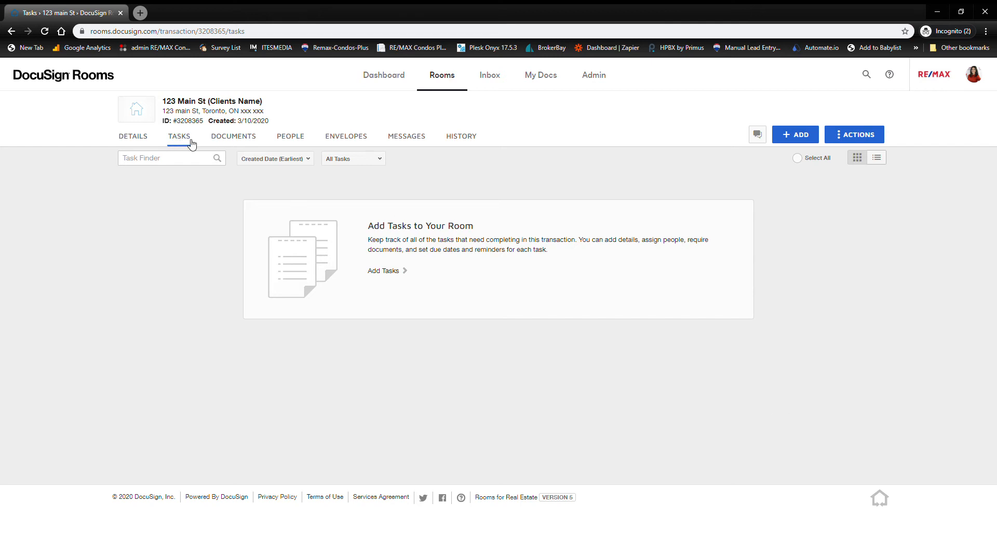
{"action": "left_click", "coordinate": [869, 139]}
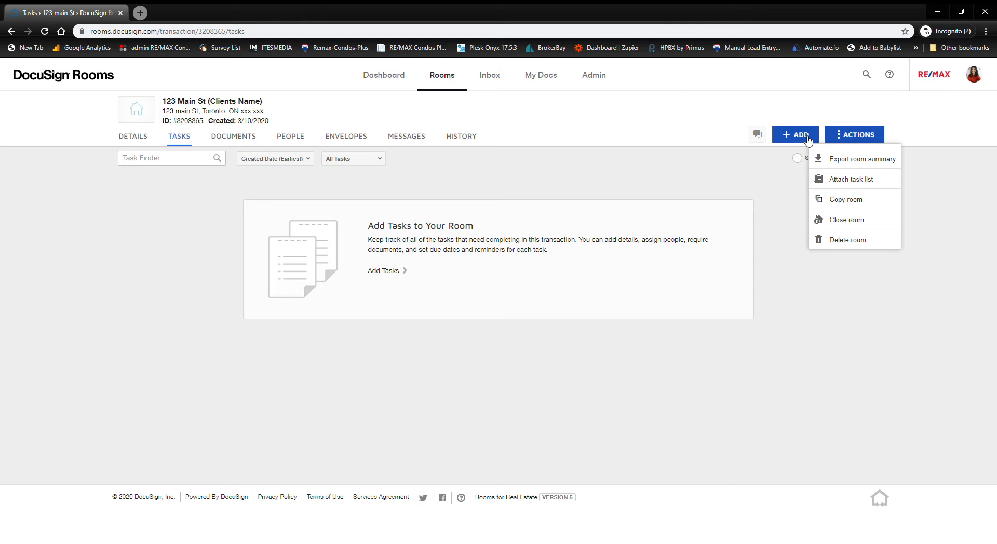
- Attach the AA) NEW LISTING task list, adding its four tasks to the room
{"action": "left_click", "coordinate": [858, 185]}
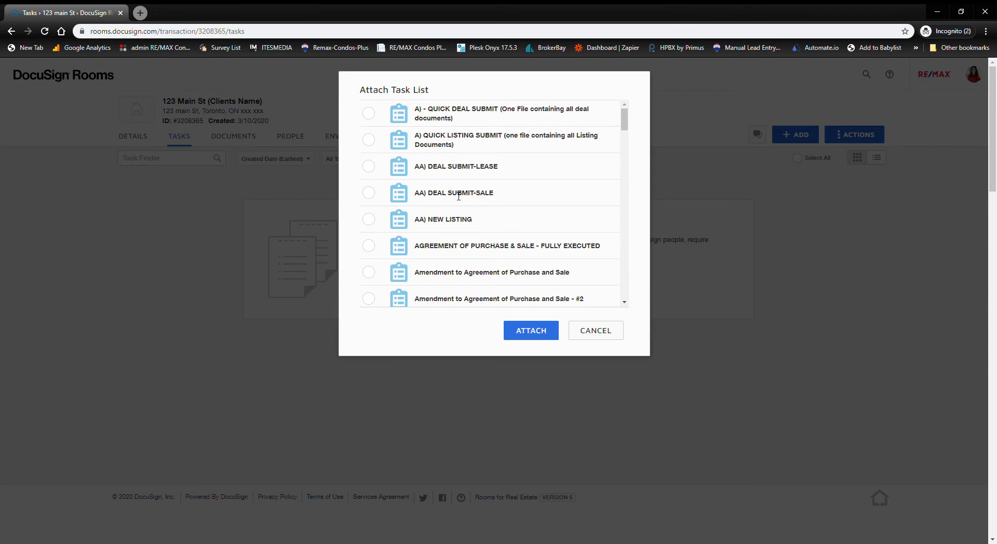
{"action": "left_click", "coordinate": [368, 219]}
{"action": "left_click", "coordinate": [530, 332]}
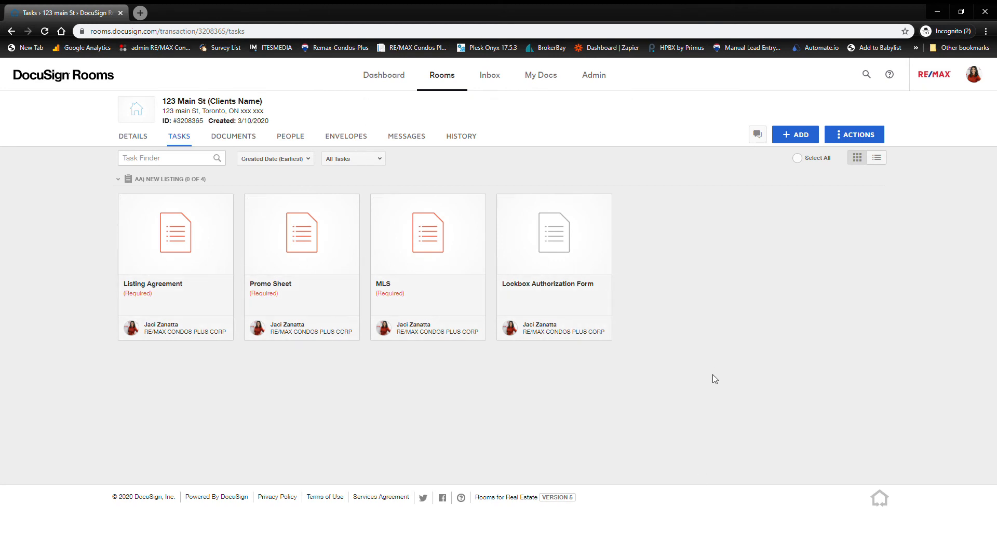
{"action": "left_click", "coordinate": [874, 141]}
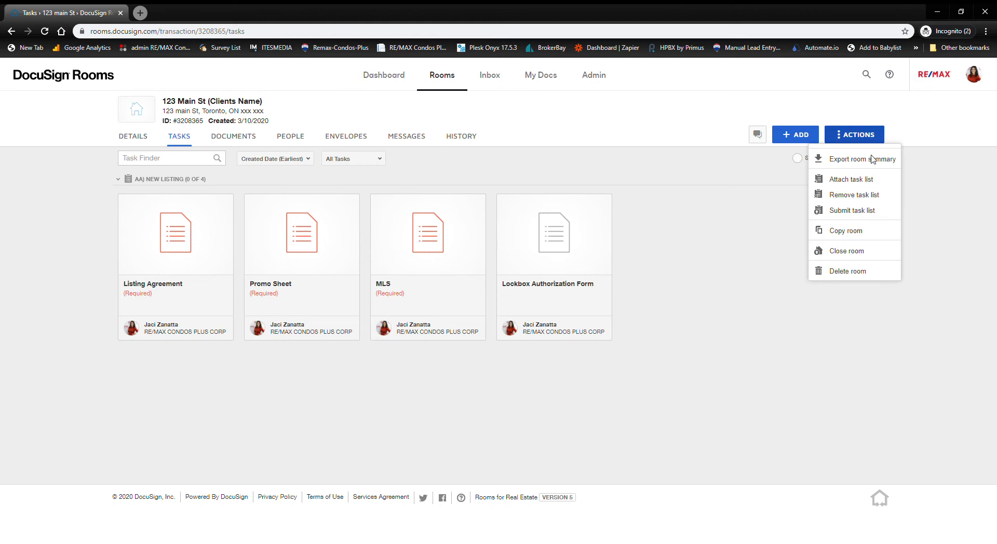
- Attach the A) QUICK LISTING SUBMIT task list and view the room's Documents page
{"action": "left_click", "coordinate": [177, 143]}
{"action": "left_click", "coordinate": [251, 140]}
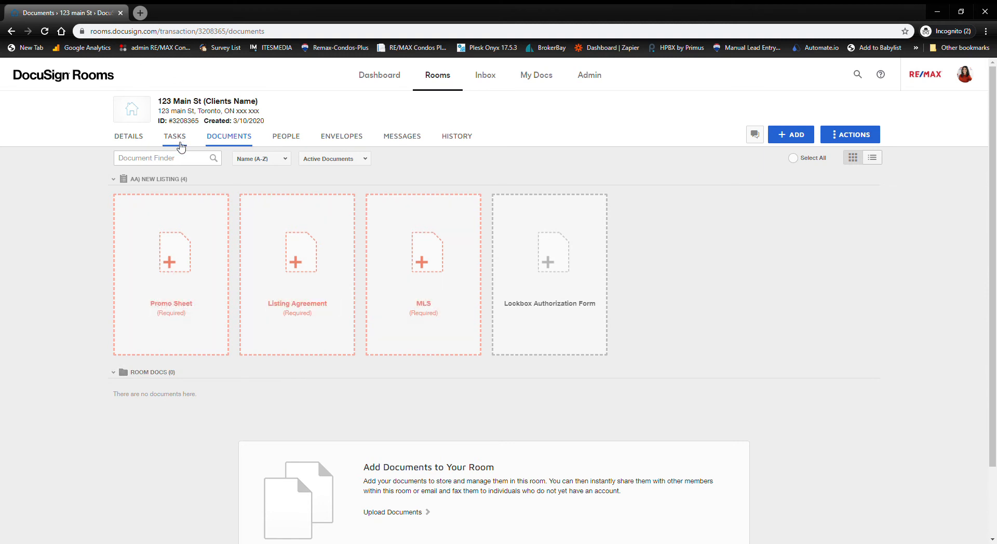
{"action": "left_click", "coordinate": [175, 136]}
{"action": "left_click", "coordinate": [875, 135]}
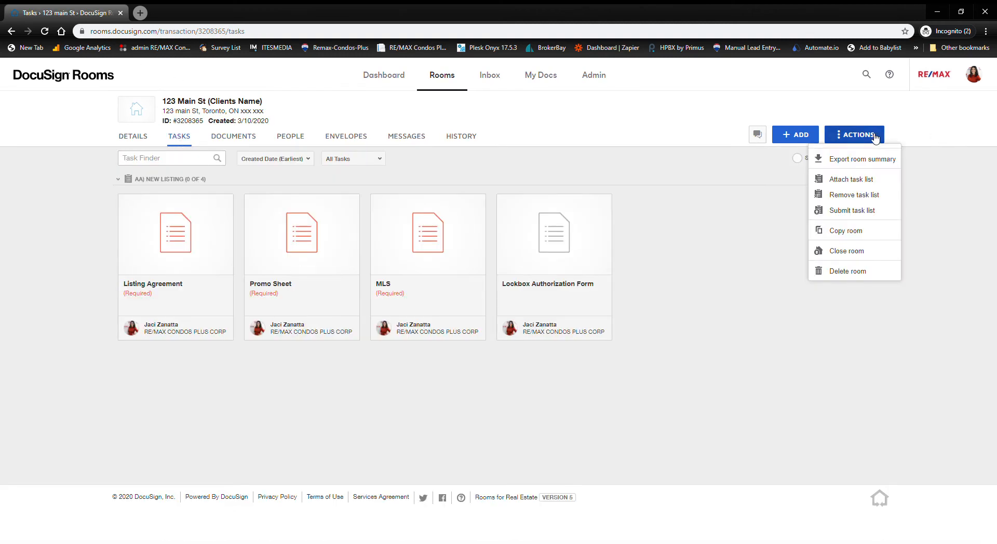
{"action": "left_click", "coordinate": [862, 180]}
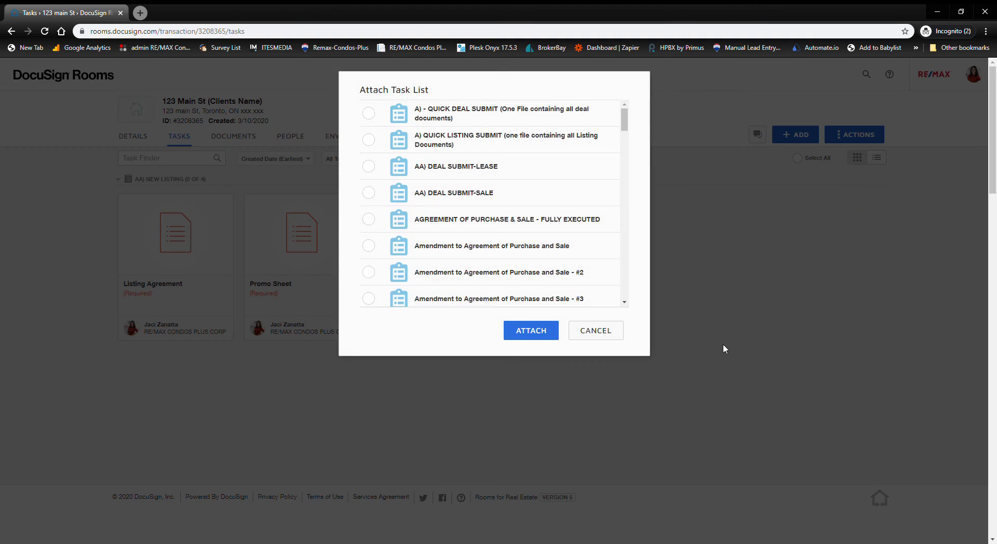
{"action": "left_click", "coordinate": [369, 140]}
{"action": "left_click", "coordinate": [530, 332]}
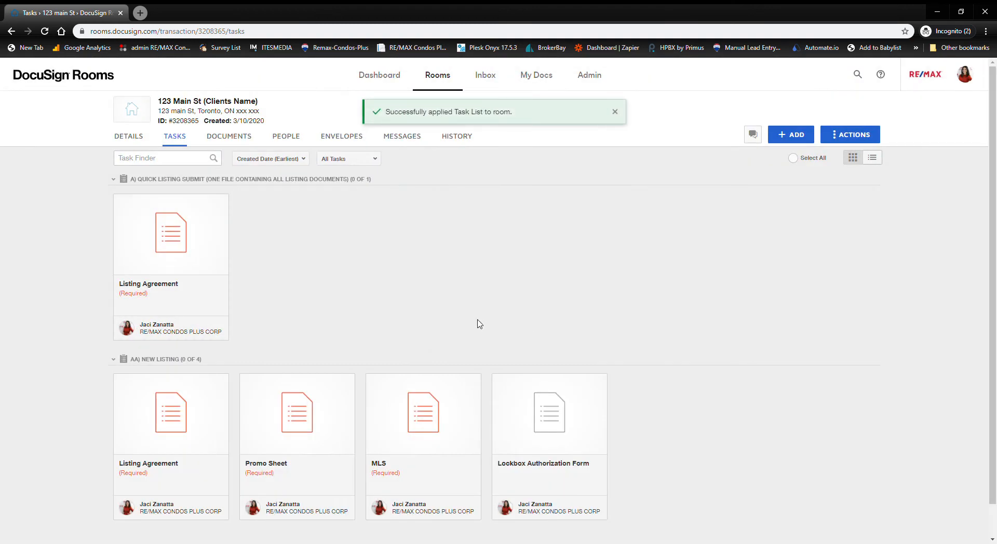
{"action": "left_click", "coordinate": [226, 136]}
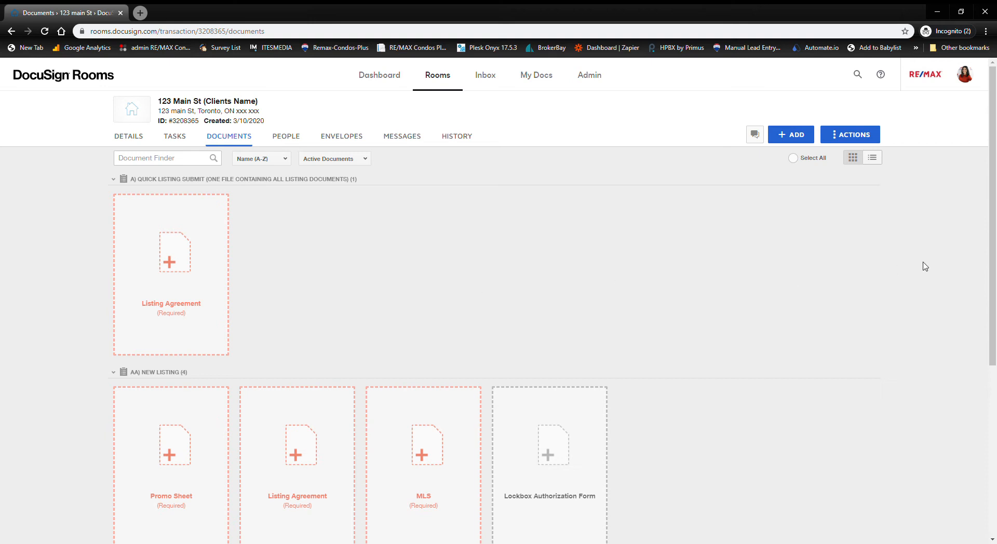
- Collapse A) Quick Listing Submit so only the Promo Sheet, Listing Agreement, MLS and Lockbox slots show
{"action": "scroll", "coordinate": [397, 325], "scroll_direction": "down", "scroll_amount": 1}
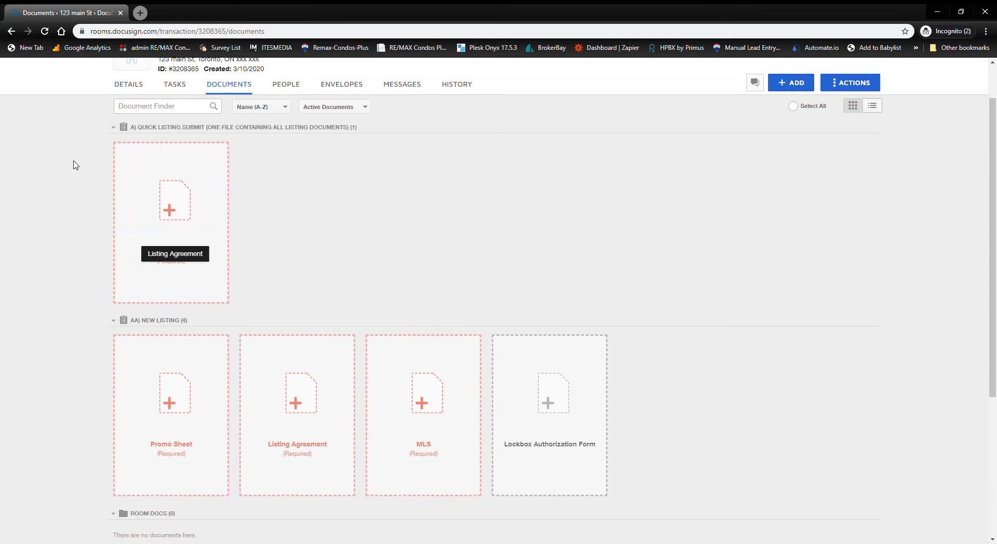
{"action": "left_click", "coordinate": [113, 127]}
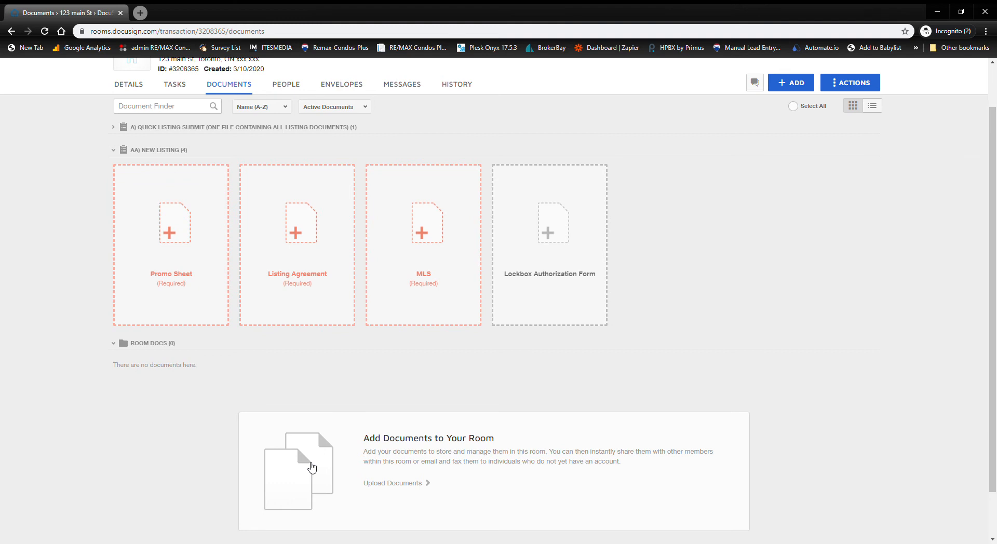
{"action": "scroll", "coordinate": [717, 274], "scroll_direction": "up", "scroll_amount": 1}
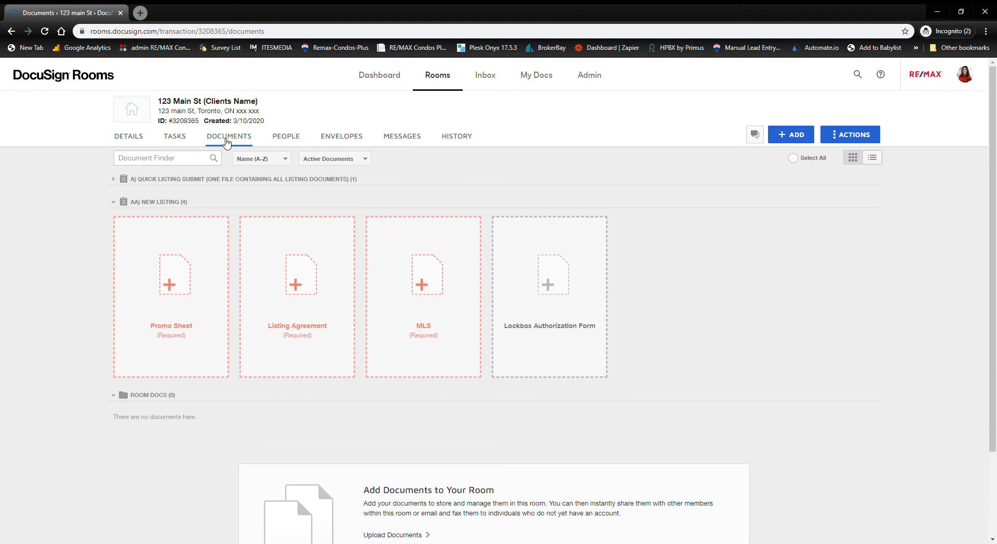
- Upload the '(Ontario) 200 - Listing Agreement - Authority for Sale' PDF from the computer into Room Docs
{"action": "left_click", "coordinate": [806, 139]}
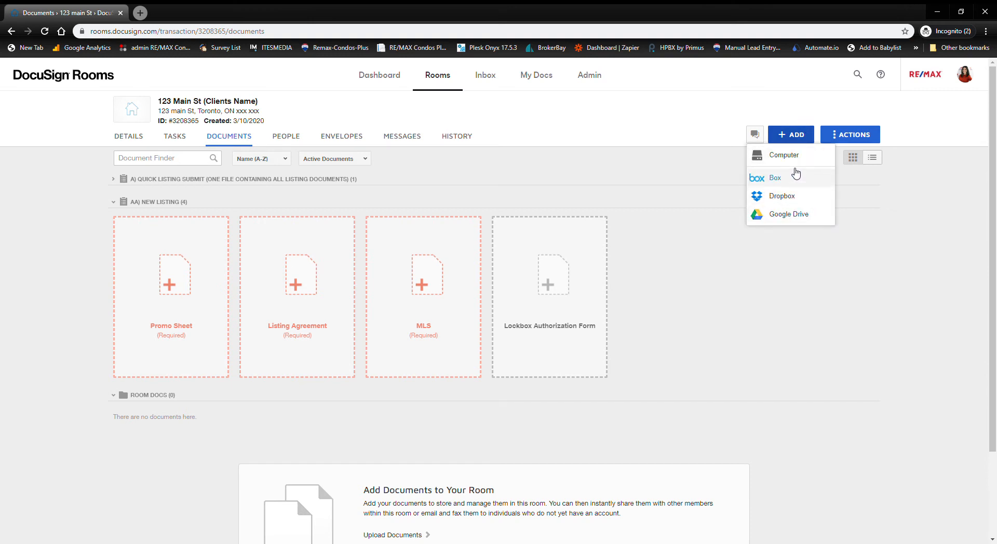
{"action": "left_click", "coordinate": [793, 156]}
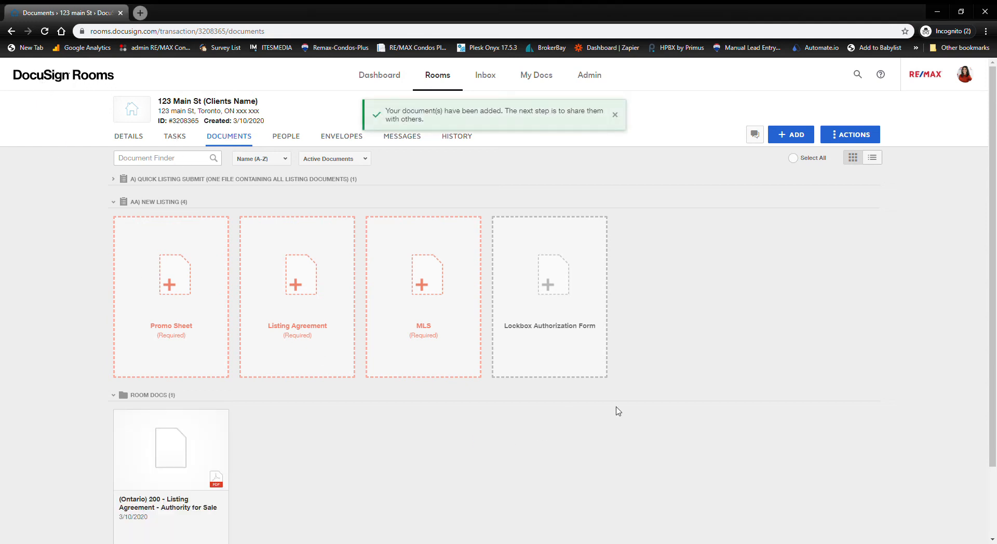
{"action": "scroll", "coordinate": [543, 391], "scroll_direction": "down", "scroll_amount": 1}
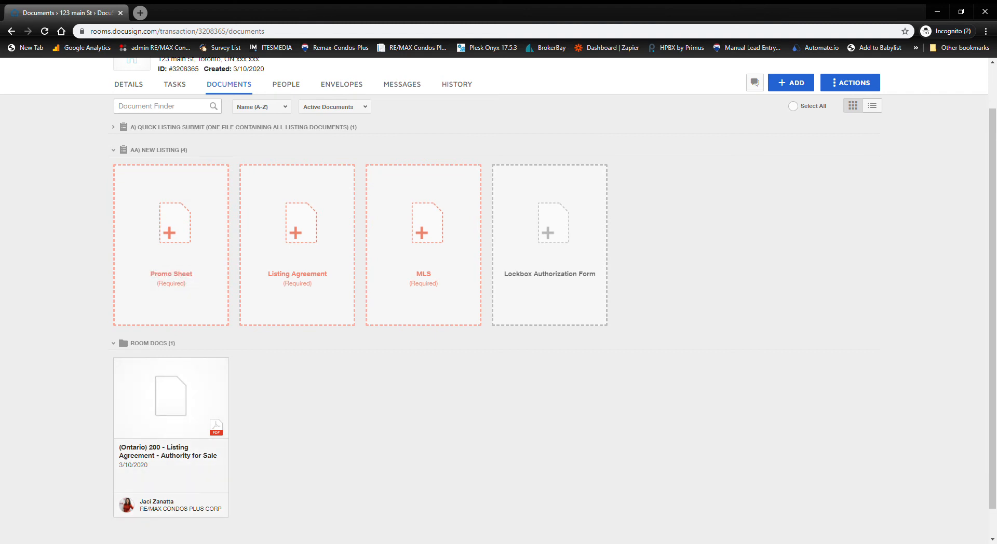
- Place the listing agreement PDF in Promo Sheet and upload a fresh copy into the Listing Agreement slot
{"action": "left_click_drag", "start_coordinate": [195, 435], "coordinate": [161, 197]}
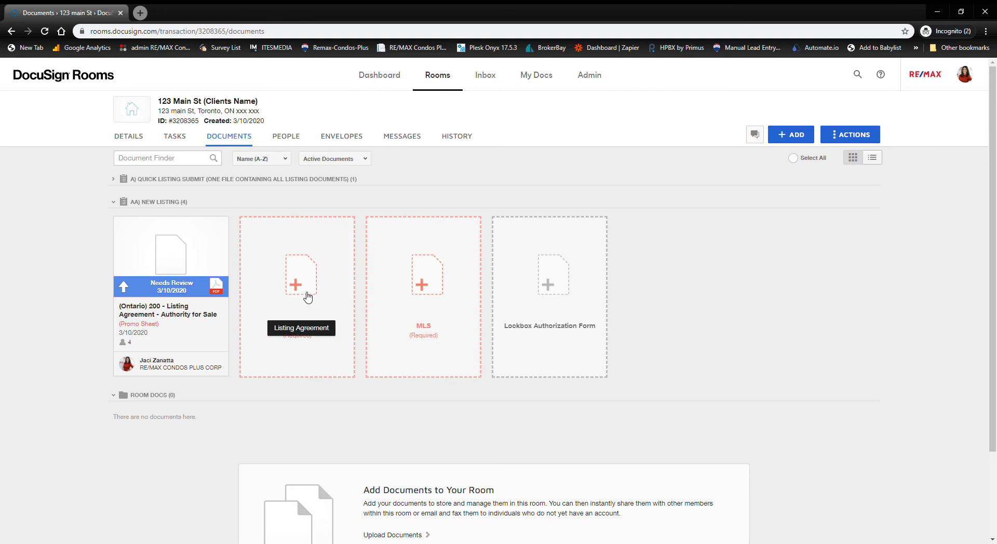
{"action": "left_click", "coordinate": [307, 296]}
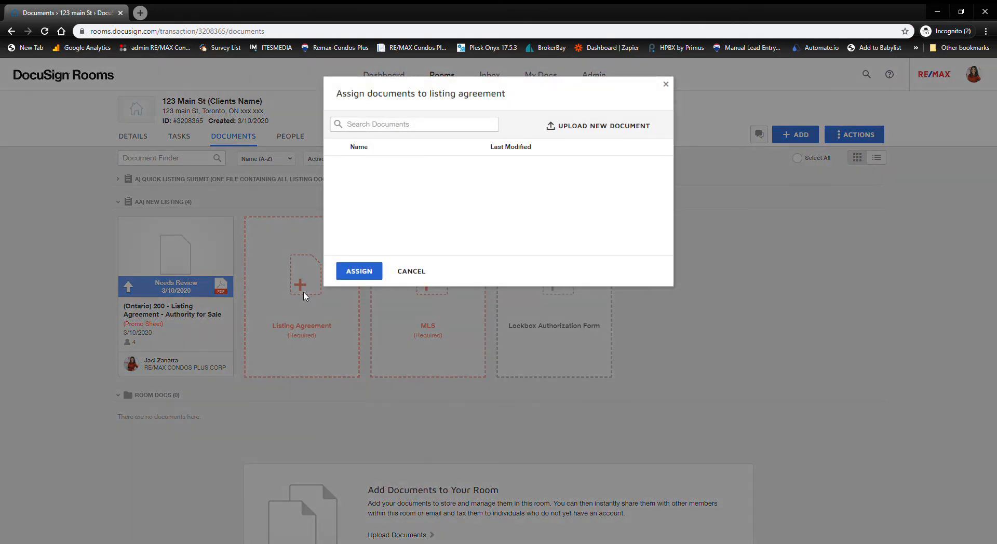
{"action": "left_click", "coordinate": [611, 132]}
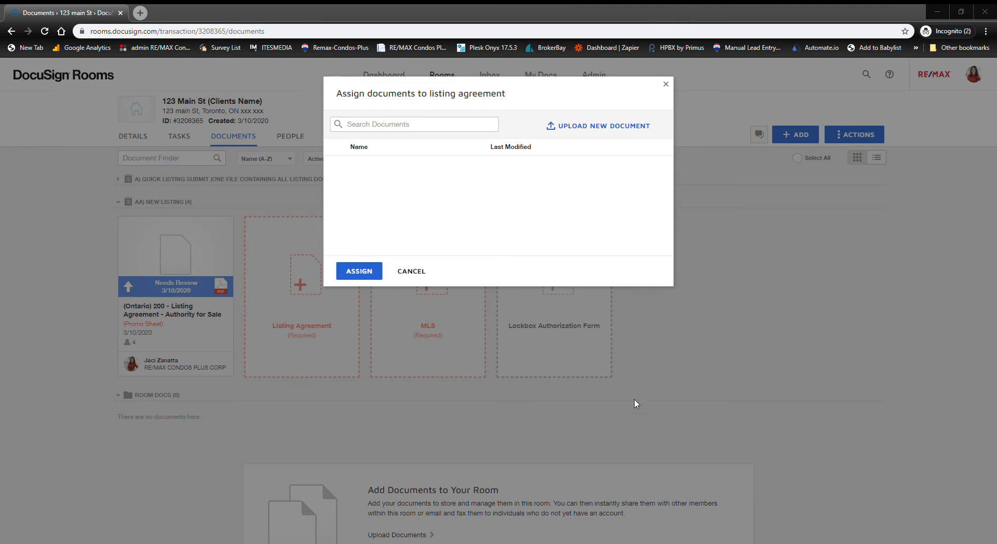
{"action": "left_click", "coordinate": [619, 410]}
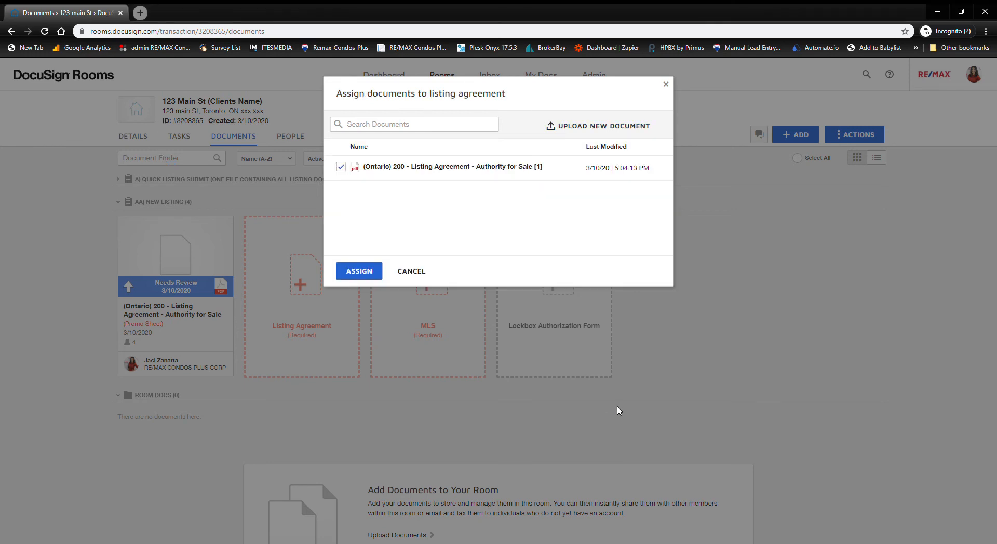
{"action": "left_click", "coordinate": [359, 271]}
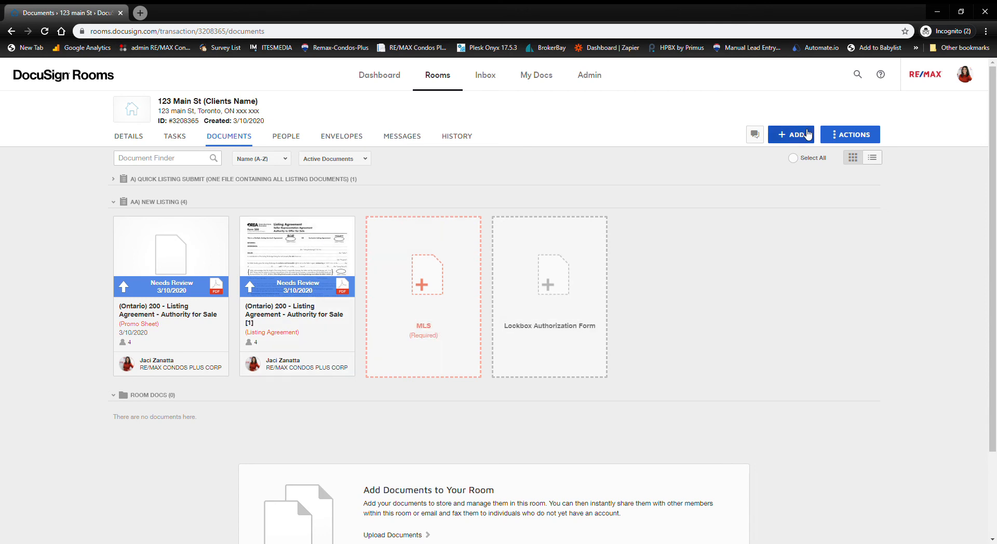
{"action": "left_click", "coordinate": [808, 135]}
- Upload the MLS and New Promo Form-2020 PDFs from the computer into Room Docs
{"action": "left_click", "coordinate": [799, 159]}
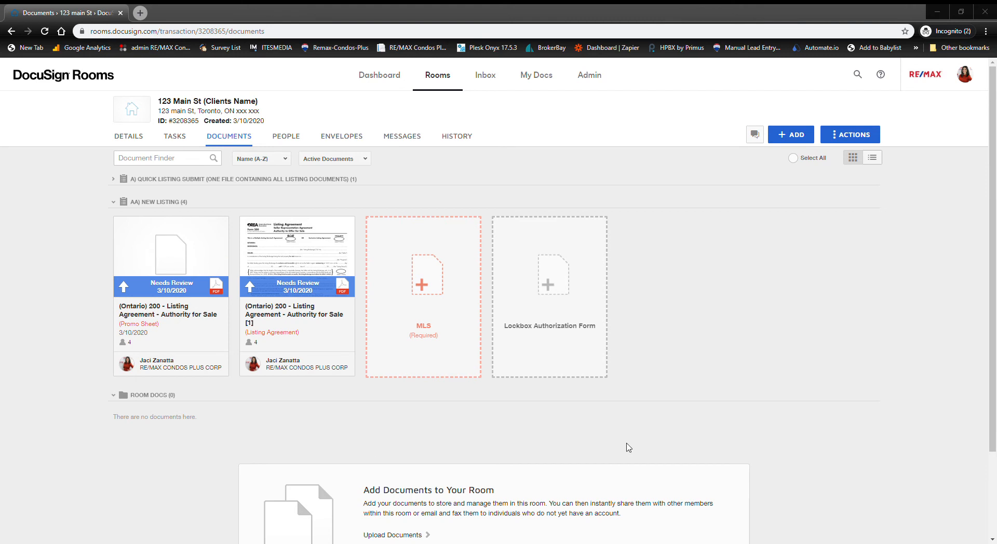
{"action": "left_click", "coordinate": [625, 405]}
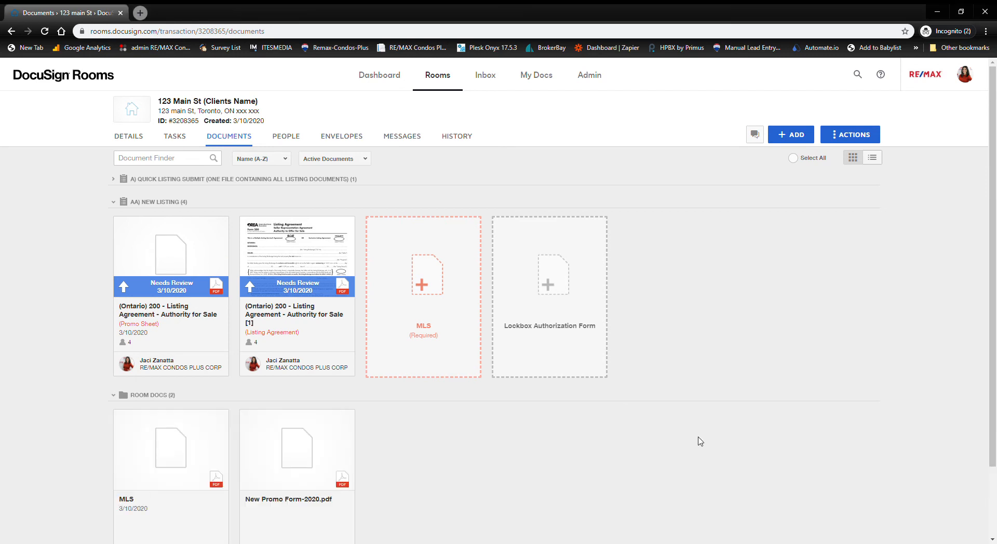
{"action": "scroll", "coordinate": [700, 441], "scroll_direction": "down", "scroll_amount": 1}
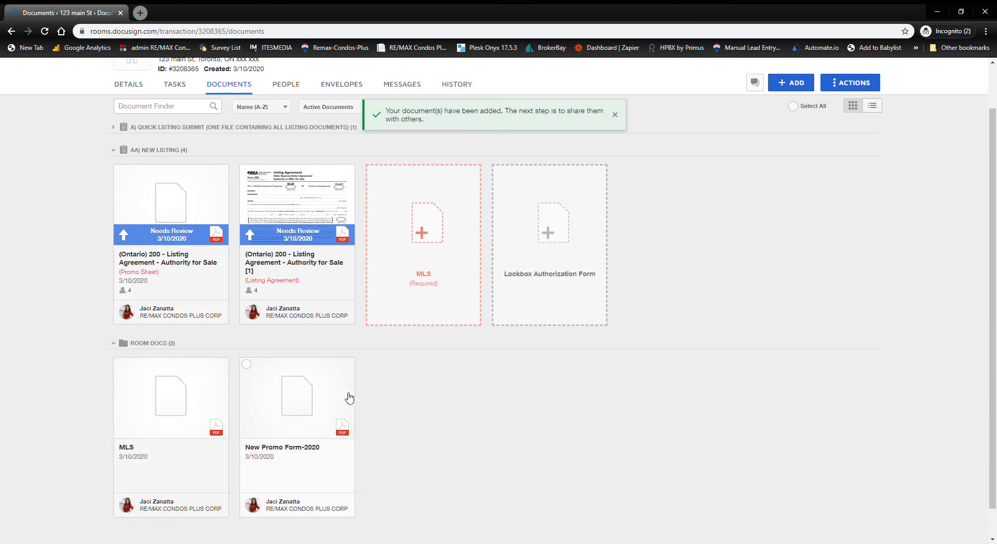
{"action": "right_click", "coordinate": [317, 391]}
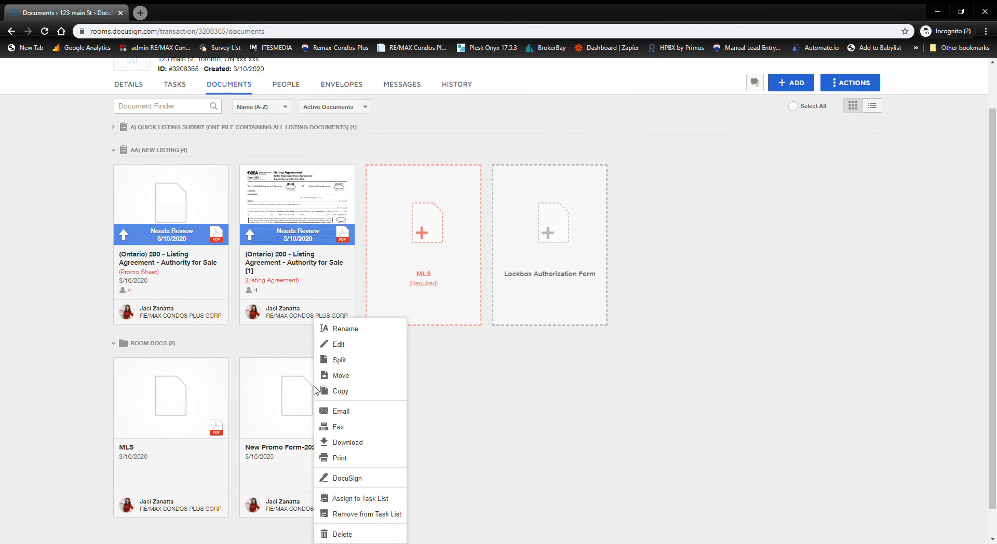
- Assign New Promo Form-2020 to the Promo Sheet task and move the MLS file into the MLS slot
{"action": "left_click", "coordinate": [375, 504]}
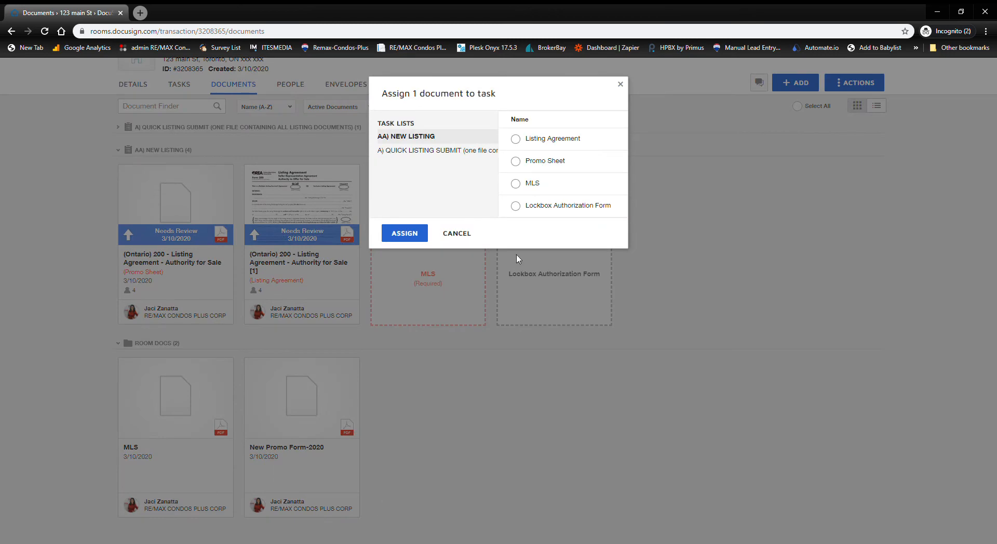
{"action": "left_click", "coordinate": [516, 162]}
{"action": "left_click", "coordinate": [413, 233]}
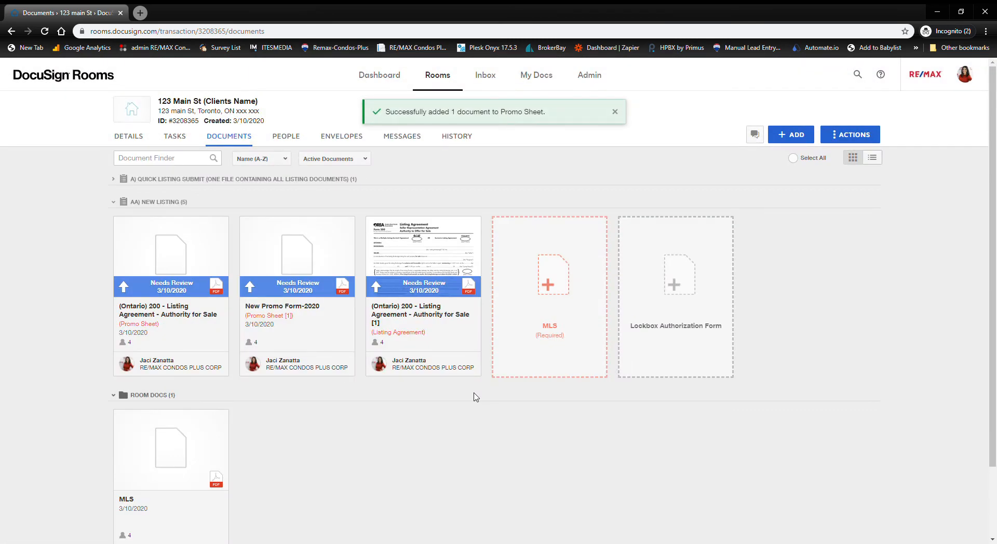
{"action": "scroll", "coordinate": [474, 397], "scroll_direction": "down", "scroll_amount": 1}
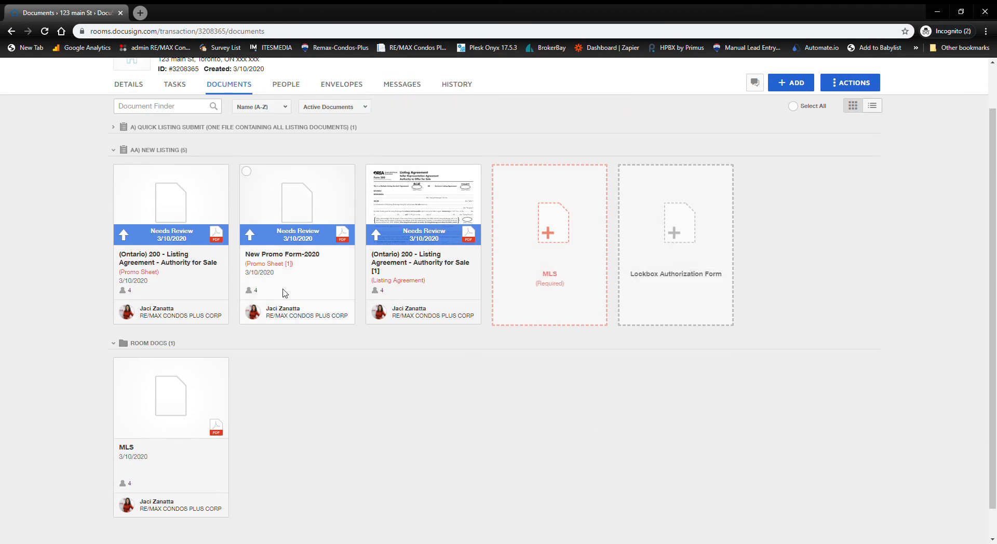
{"action": "left_click_drag", "start_coordinate": [167, 419], "coordinate": [525, 171]}
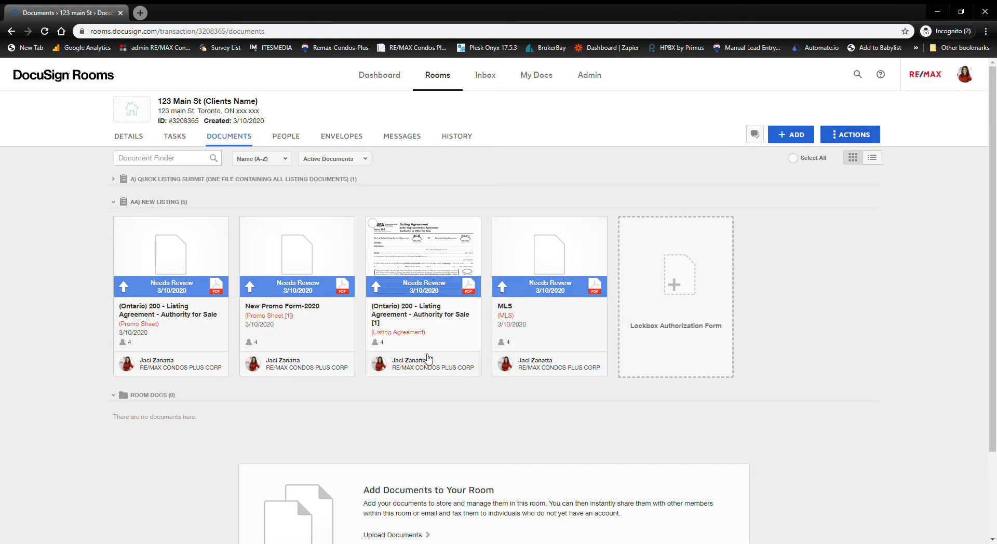
- Submit the AA) NEW LISTING task list for review from the Actions menu
{"action": "left_click", "coordinate": [850, 136]}
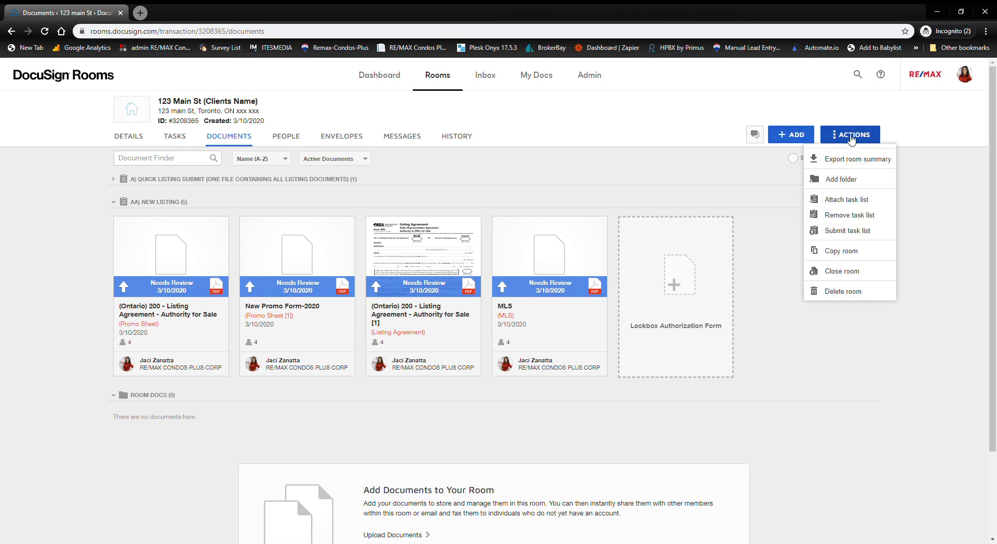
{"action": "left_click", "coordinate": [865, 232]}
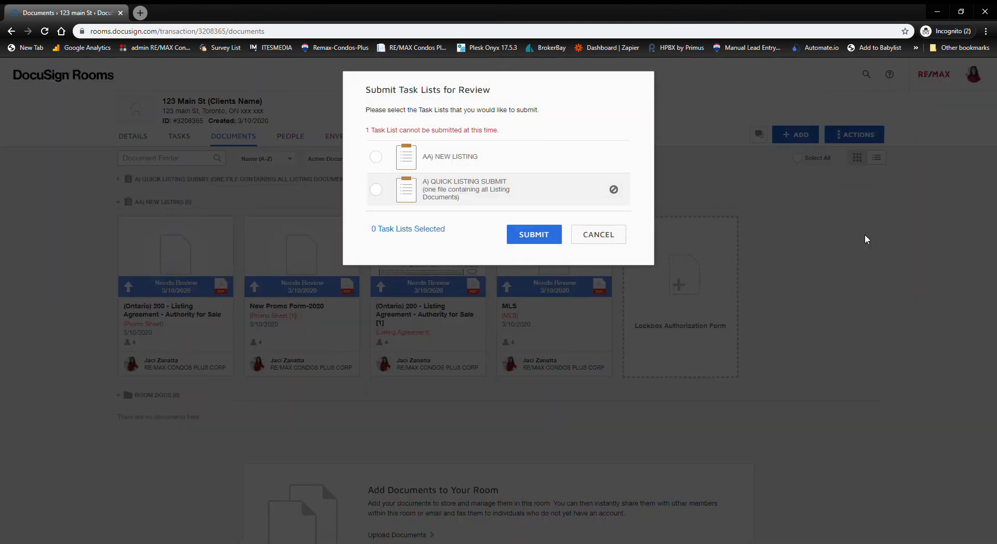
{"action": "left_click", "coordinate": [377, 158]}
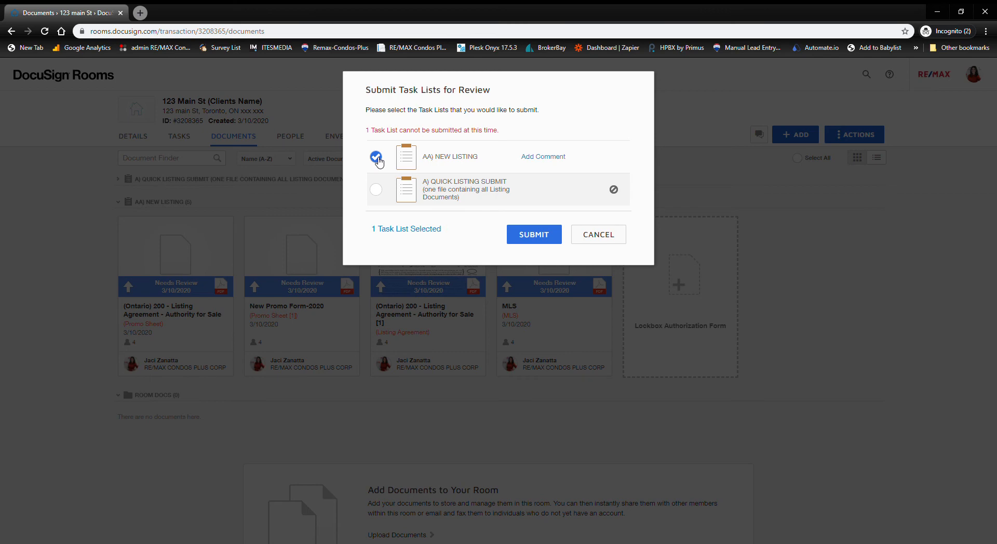
{"action": "left_click", "coordinate": [540, 237]}
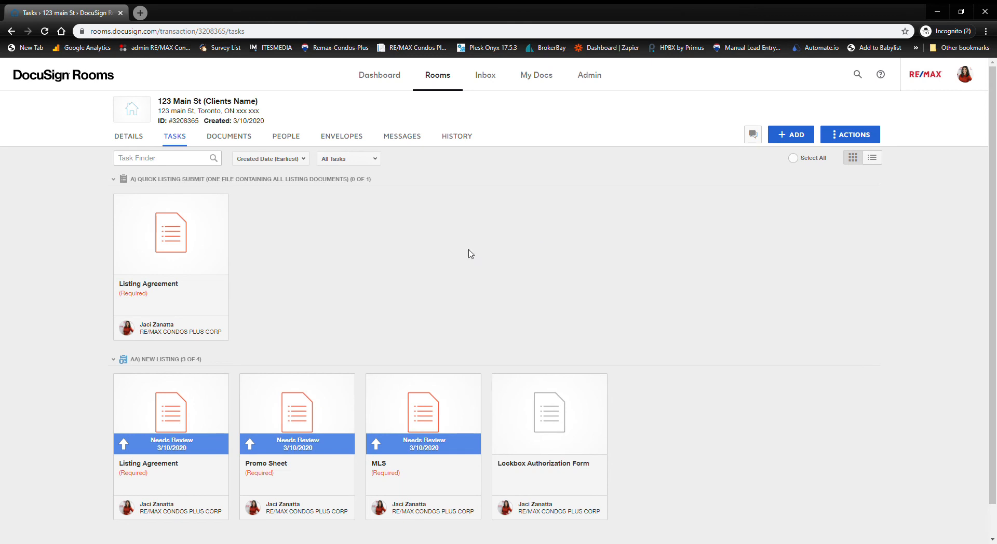
- Show the 123 Main St room's People page with its eight member cards
{"action": "left_click", "coordinate": [240, 140]}
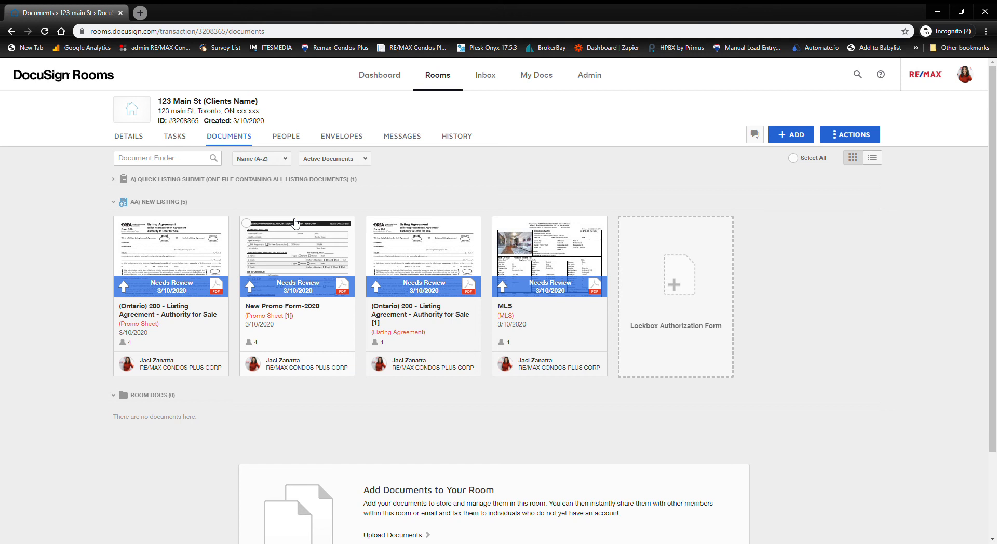
{"action": "left_click", "coordinate": [300, 140]}
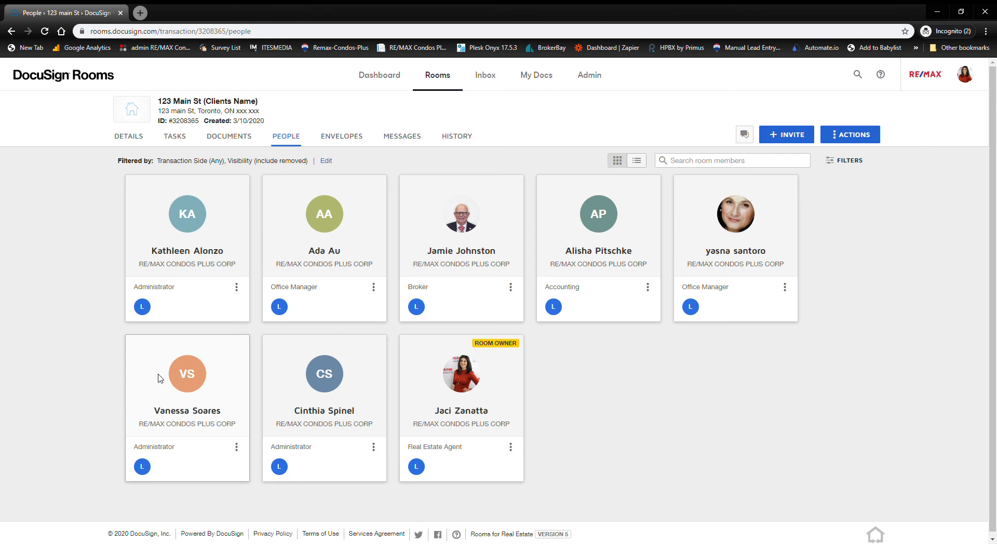
- Invite the Front Desk contact as a List Side Transaction Coordinator, then return to Documents
{"action": "left_click", "coordinate": [789, 139]}
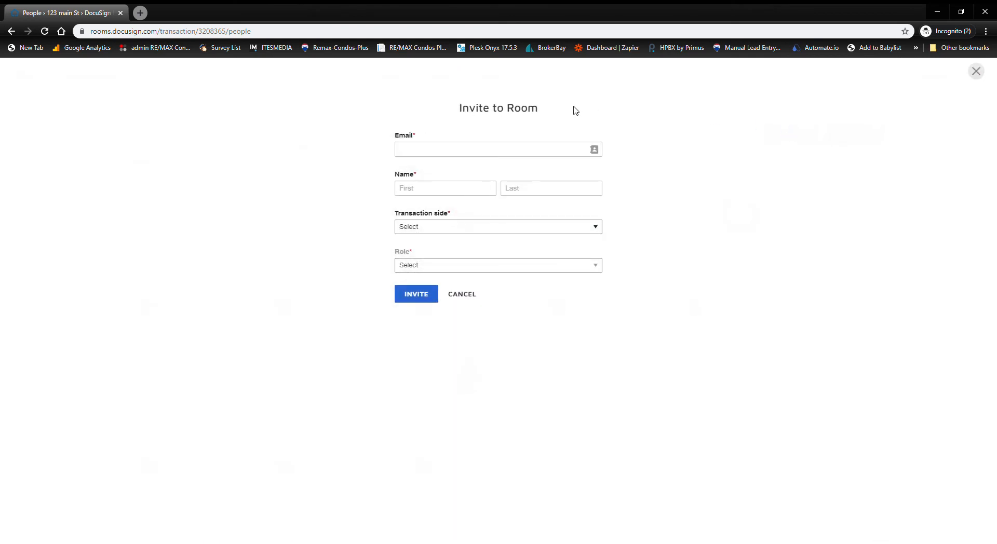
{"action": "left_click", "coordinate": [595, 150]}
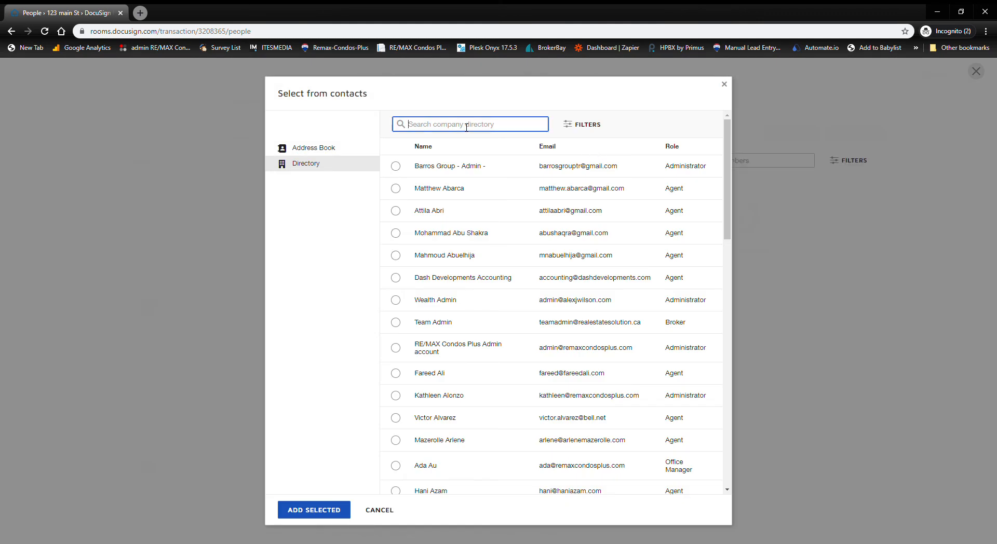
{"action": "type", "text": "front desk"}
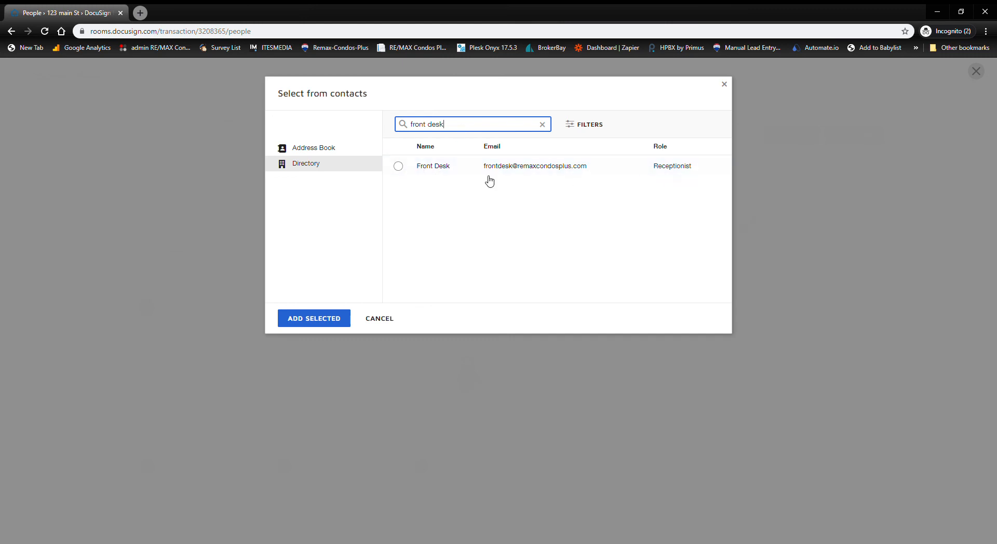
{"action": "left_click", "coordinate": [399, 166]}
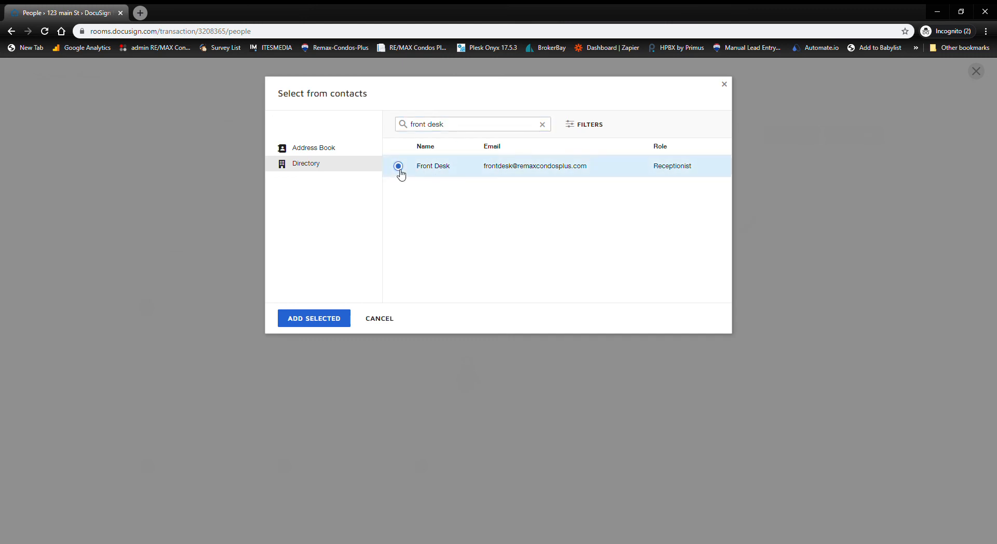
{"action": "left_click", "coordinate": [313, 319]}
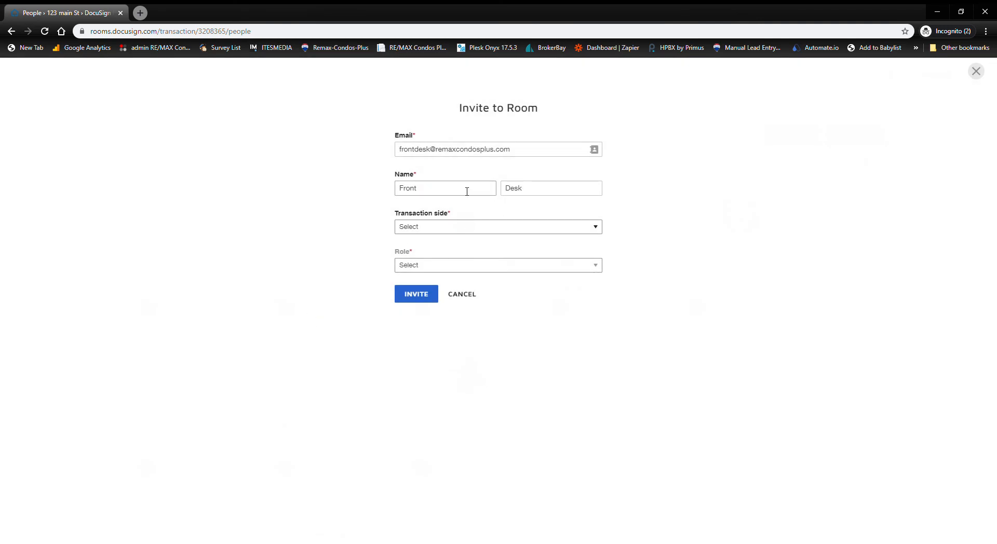
{"action": "left_click", "coordinate": [448, 230]}
{"action": "key", "text": "Down"}
{"action": "left_click", "coordinate": [430, 269]}
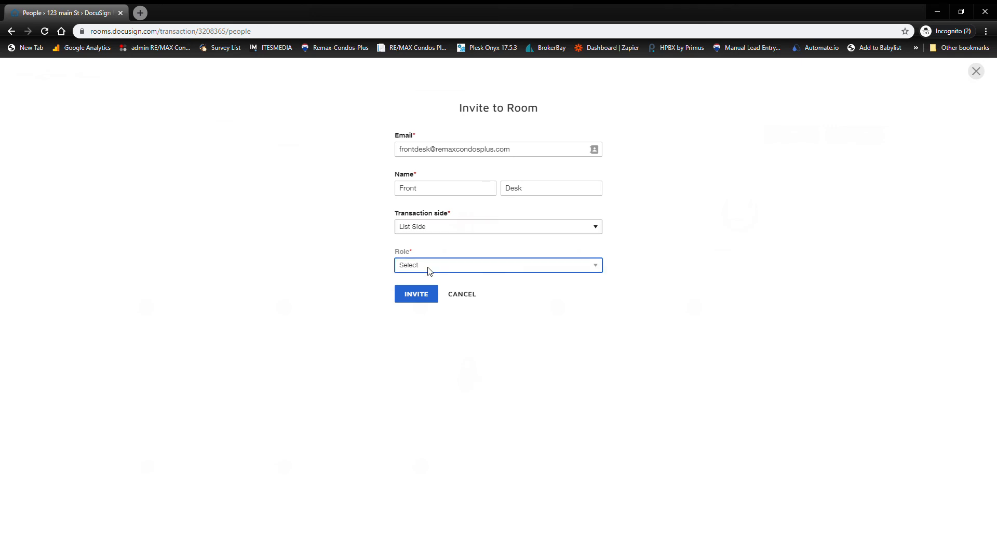
{"action": "key", "text": "t"}
{"action": "left_click", "coordinate": [407, 301]}
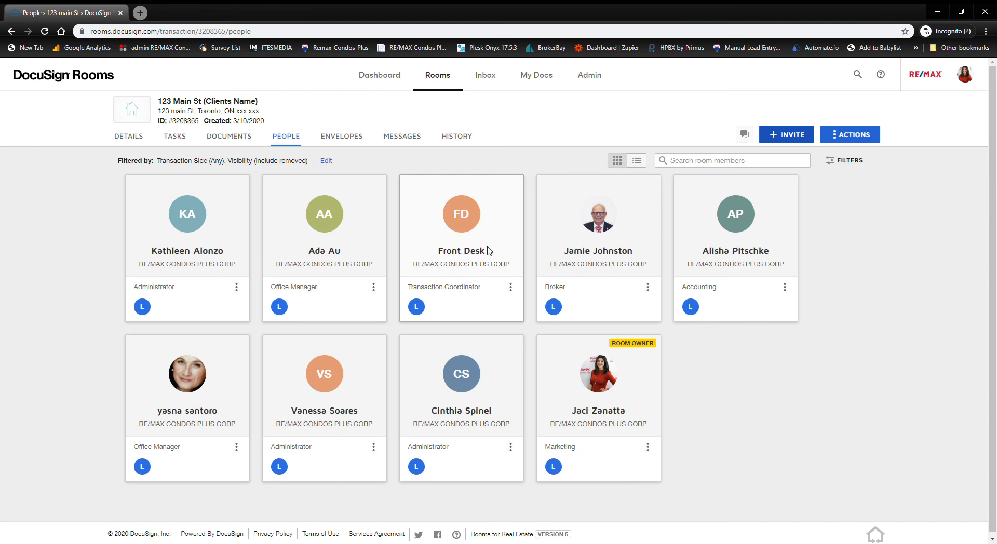
{"action": "left_click", "coordinate": [243, 138]}
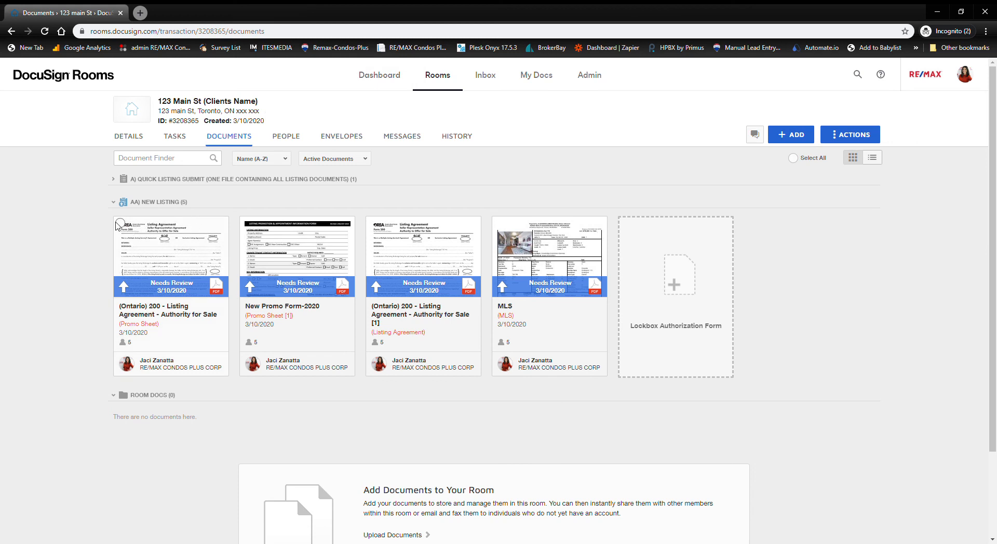
- Select both Listing Agreement copies and New Promo Form-2020, then approve their tasks
{"action": "left_click", "coordinate": [120, 224]}
{"action": "left_click", "coordinate": [246, 225]}
{"action": "left_click", "coordinate": [373, 224]}
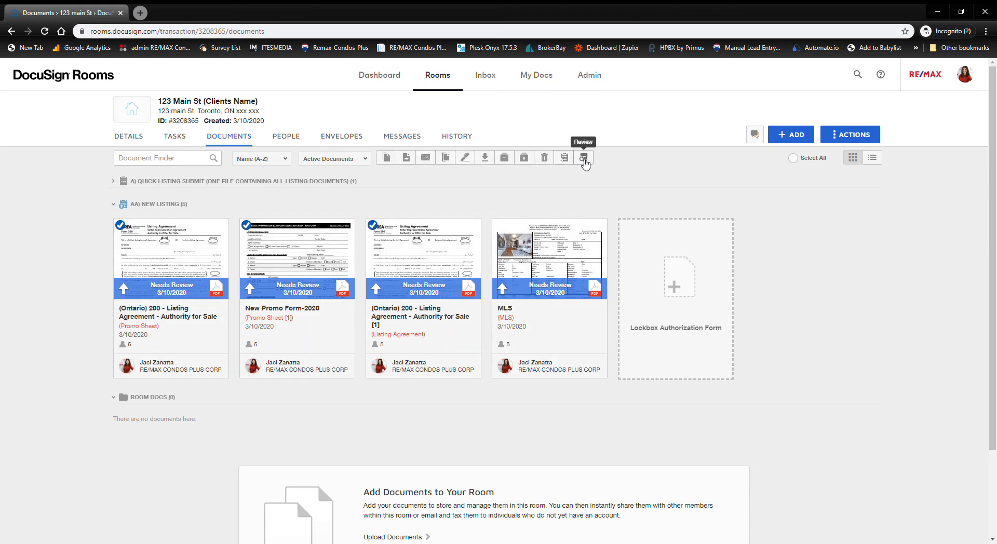
{"action": "left_click", "coordinate": [584, 158]}
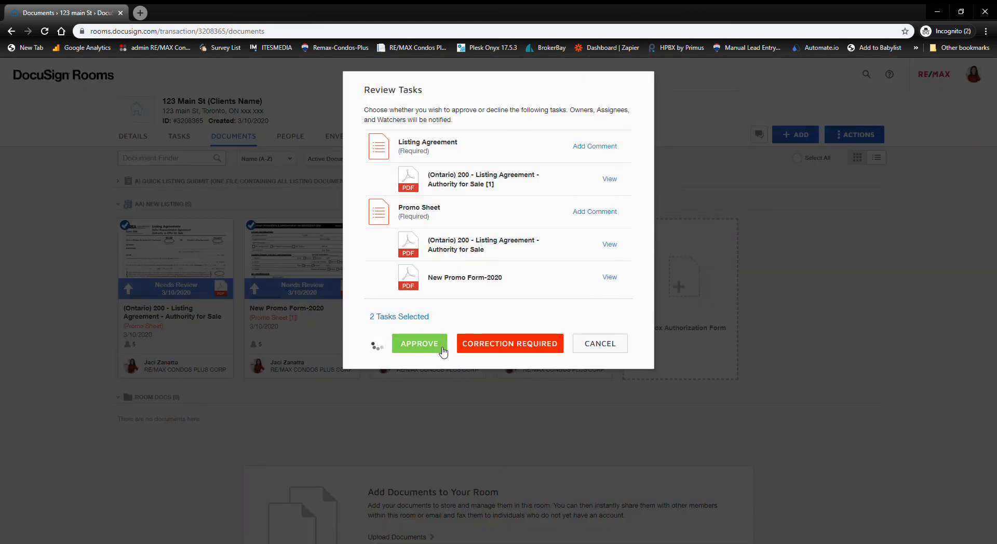
{"action": "left_click", "coordinate": [416, 344]}
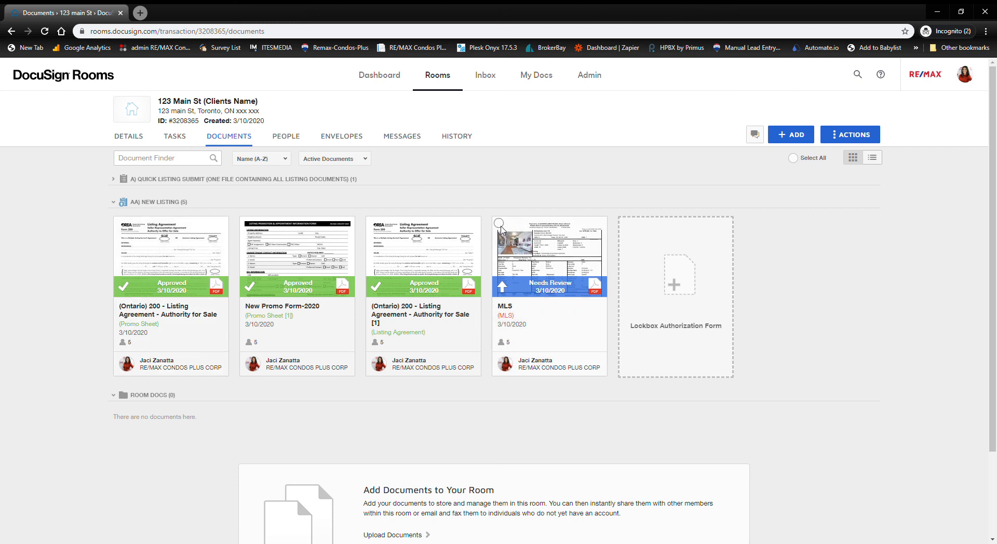
- Mark the MLS task Correction Required with the comment 'neesd signature'
{"action": "left_click", "coordinate": [499, 225]}
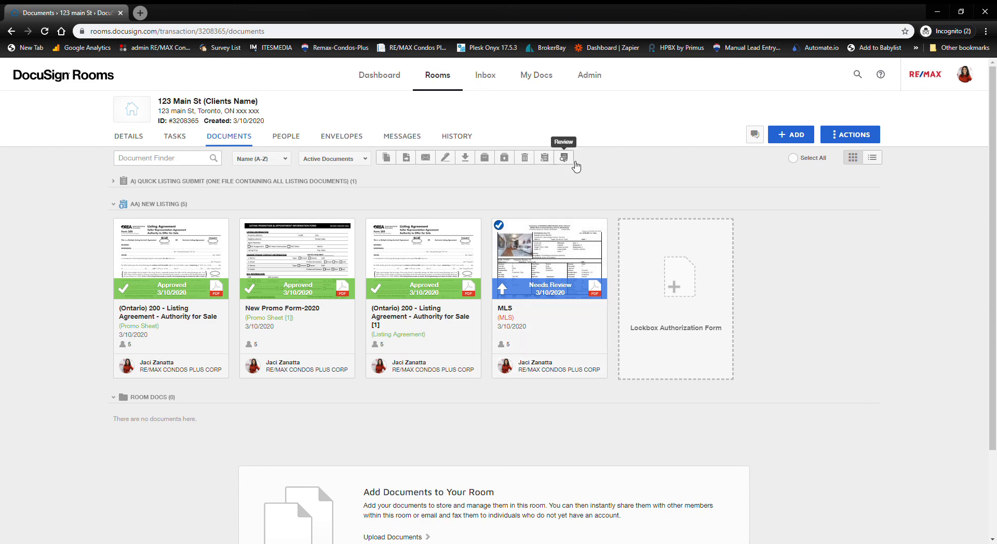
{"action": "left_click", "coordinate": [573, 162]}
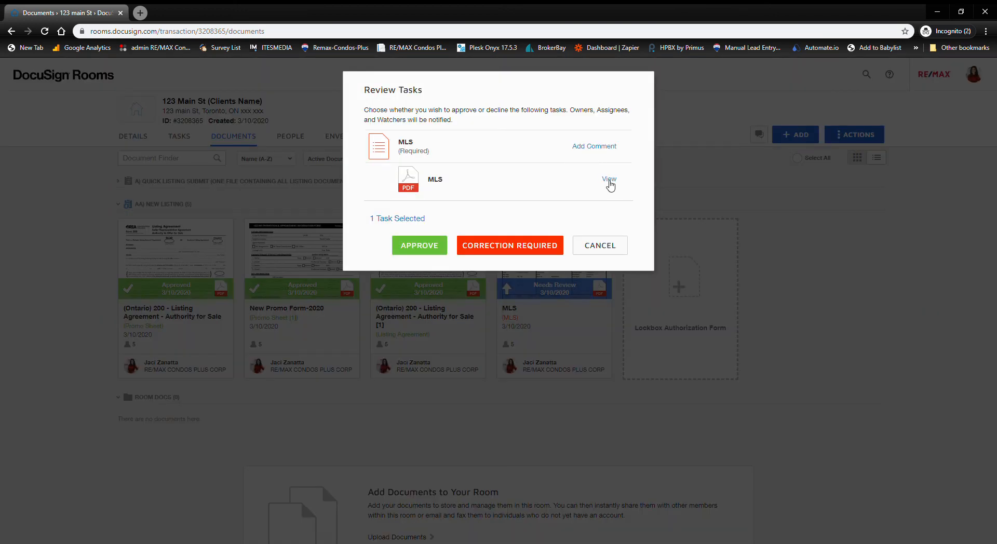
{"action": "left_click", "coordinate": [596, 147]}
{"action": "type", "text": "ne"}
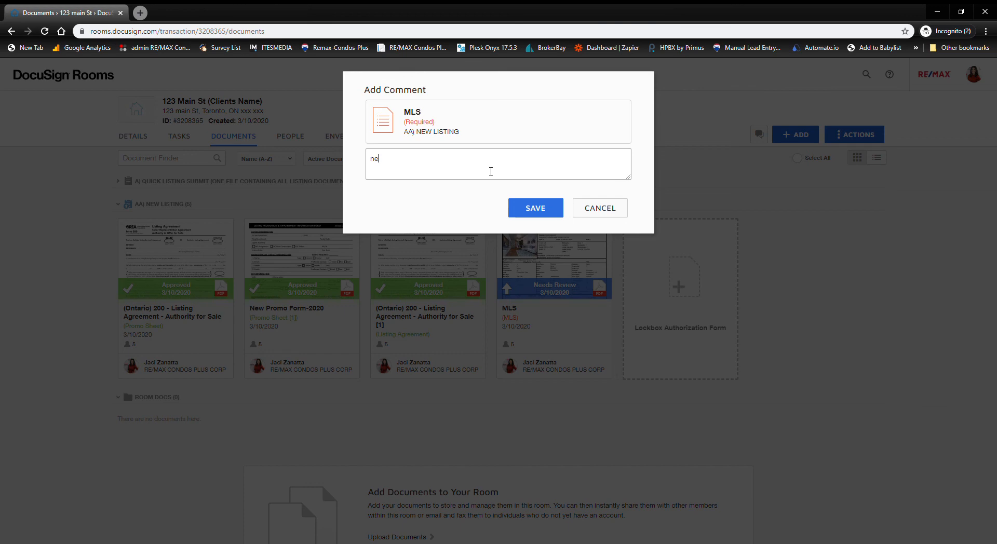
{"action": "type", "text": "esd signature"}
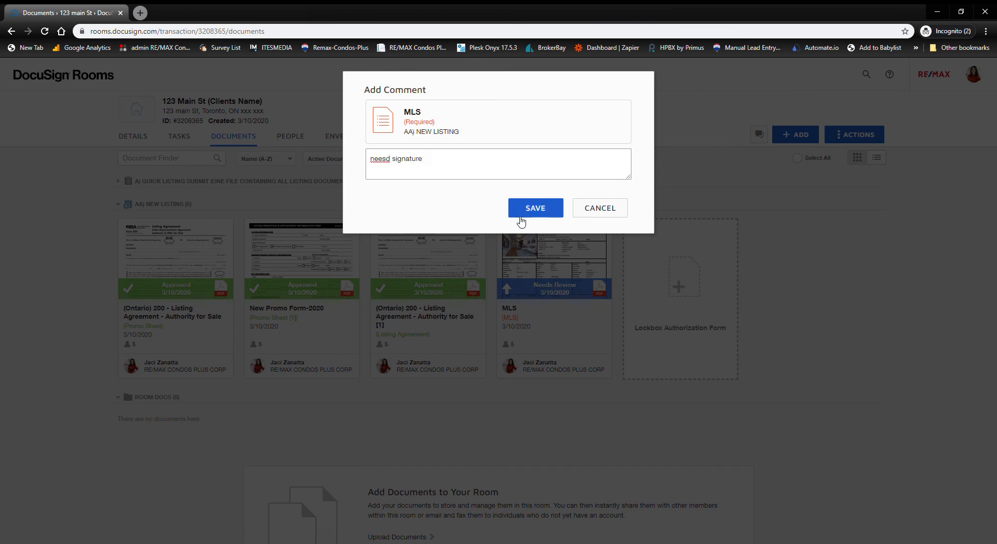
{"action": "left_click", "coordinate": [532, 213]}
{"action": "left_click", "coordinate": [533, 244]}
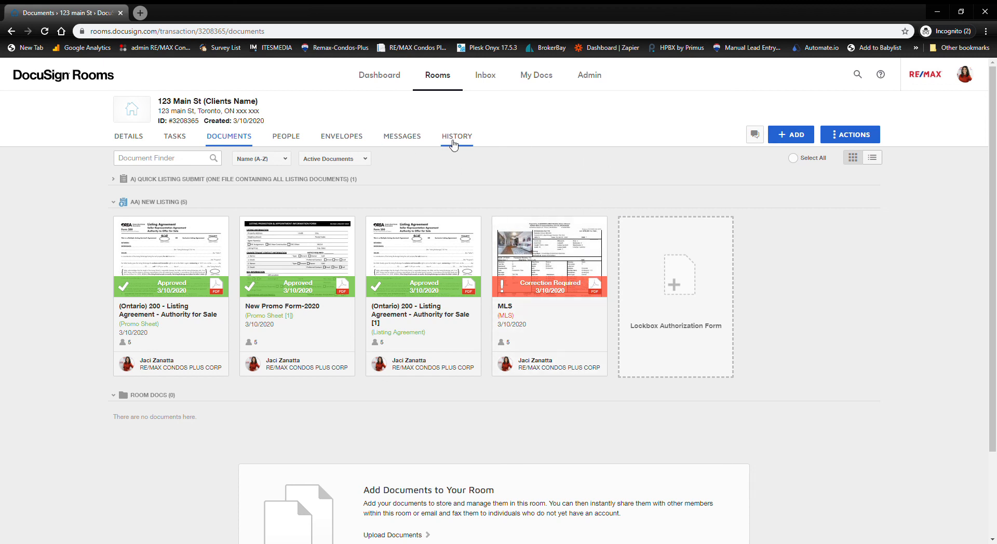
{"action": "left_click", "coordinate": [456, 137]}
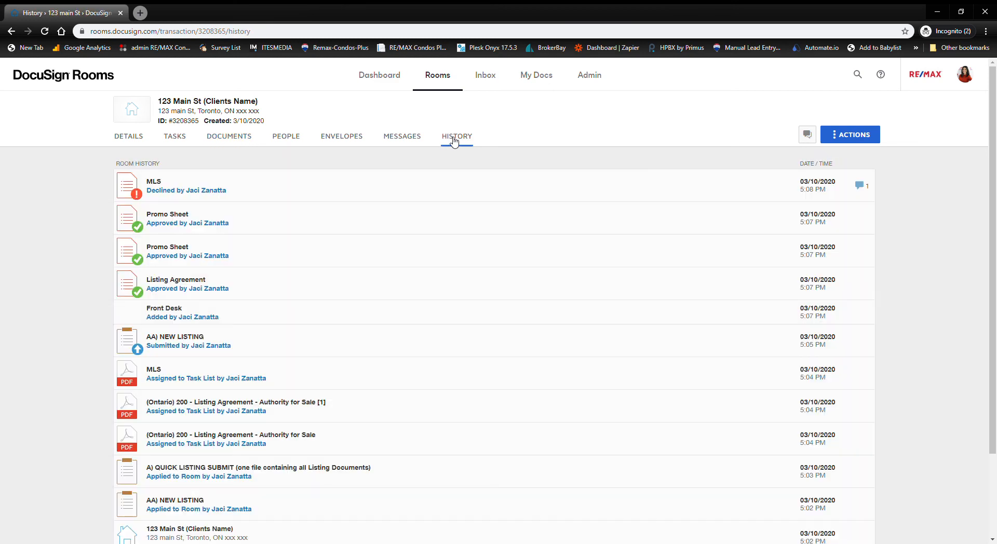
{"action": "left_click", "coordinate": [859, 187]}
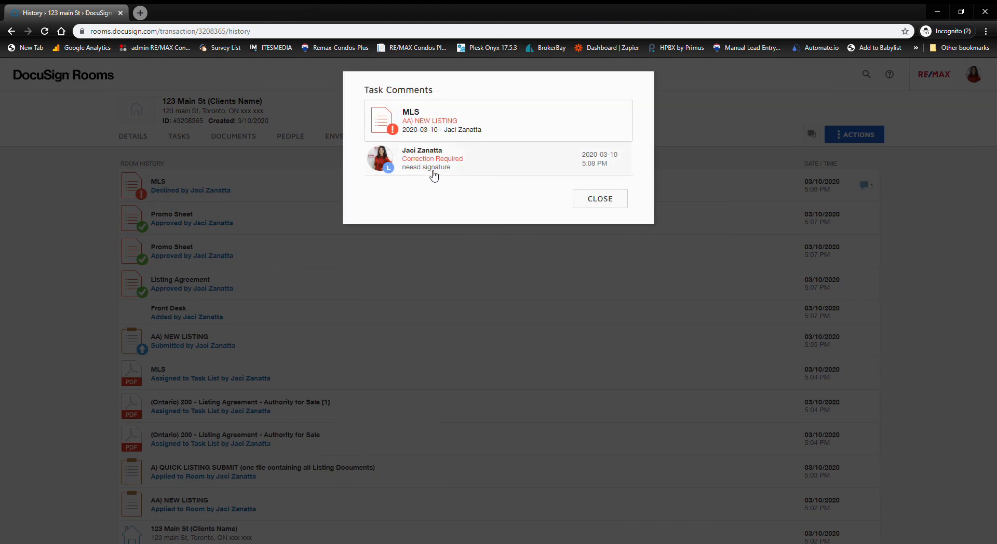
{"action": "left_click", "coordinate": [619, 207]}
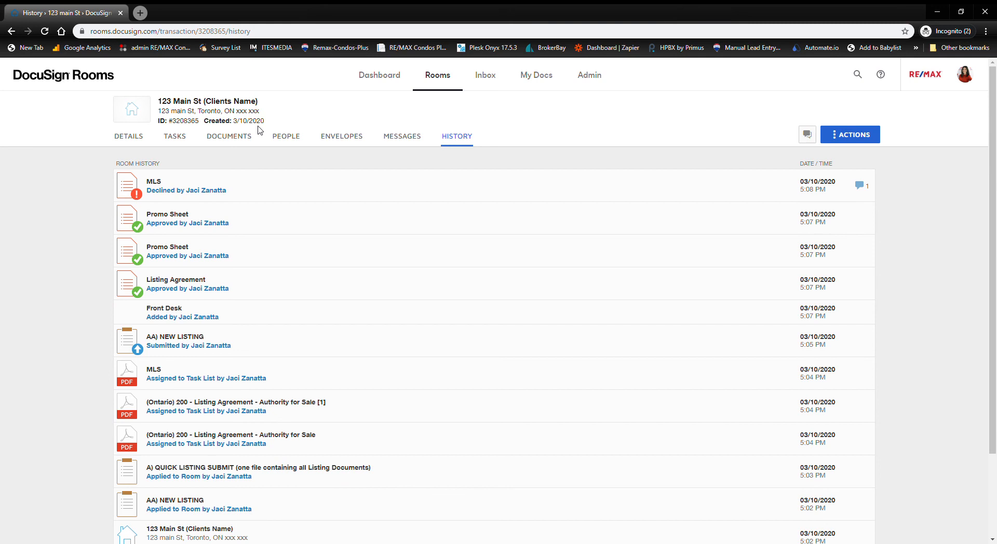
{"action": "left_click", "coordinate": [242, 138]}
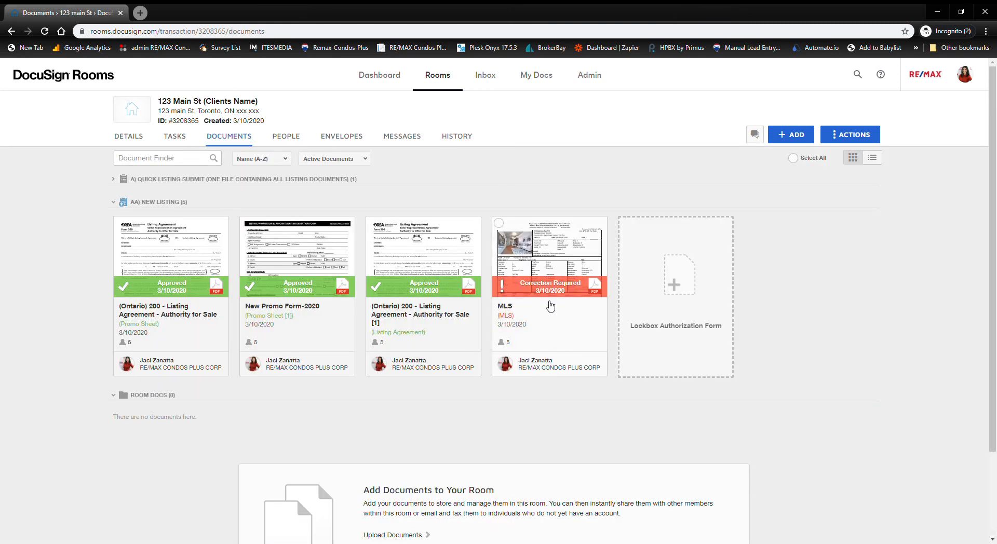
- Remove the MLS document from its task in the task list
{"action": "right_click", "coordinate": [553, 251]}
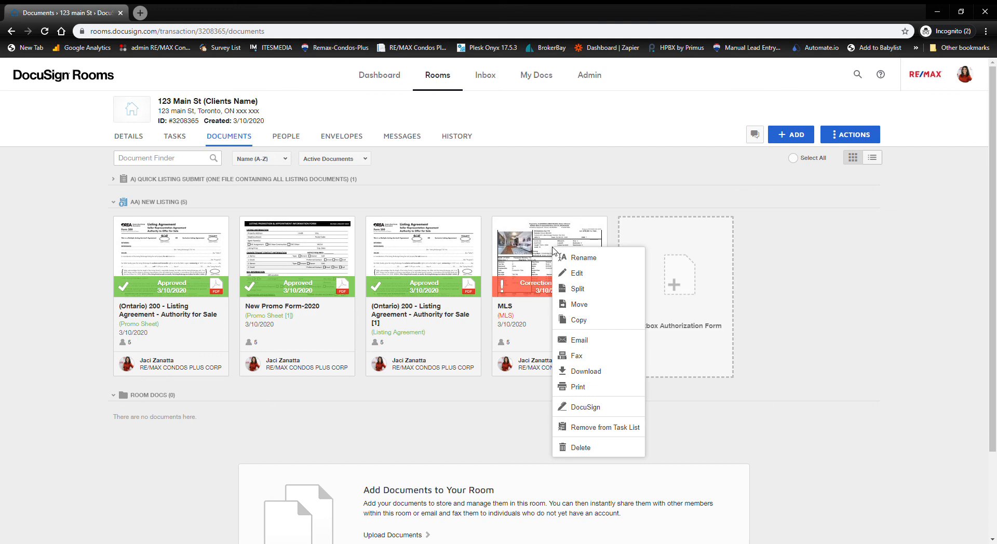
{"action": "left_click", "coordinate": [617, 431]}
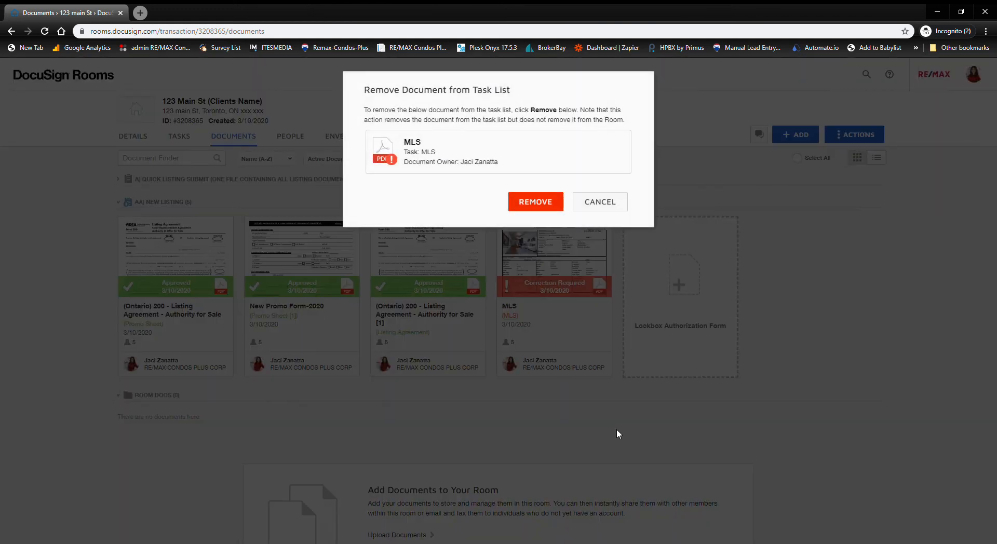
{"action": "left_click", "coordinate": [540, 204]}
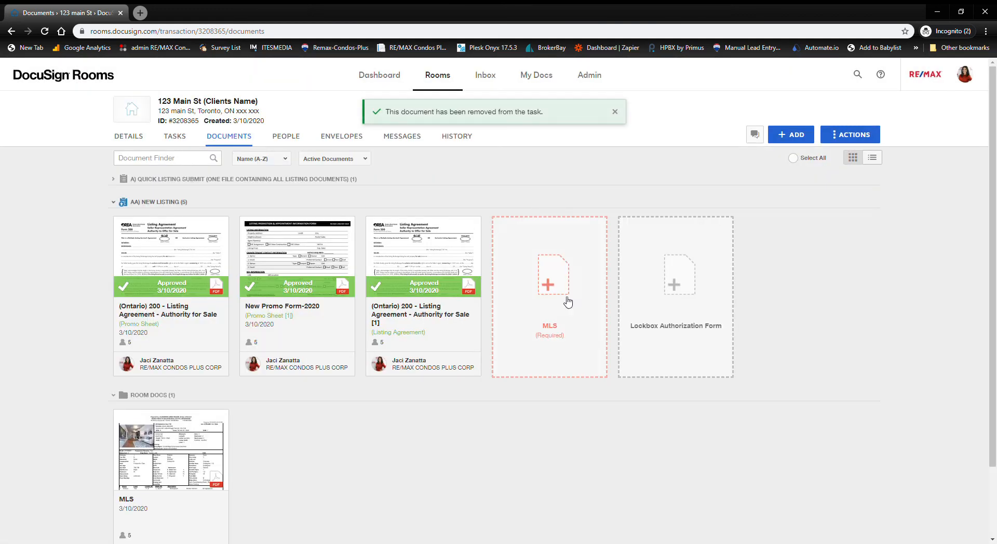
- Reassign only the MLS document, leaving out the lockbox authorization, to the empty MLS task
{"action": "left_click", "coordinate": [551, 262]}
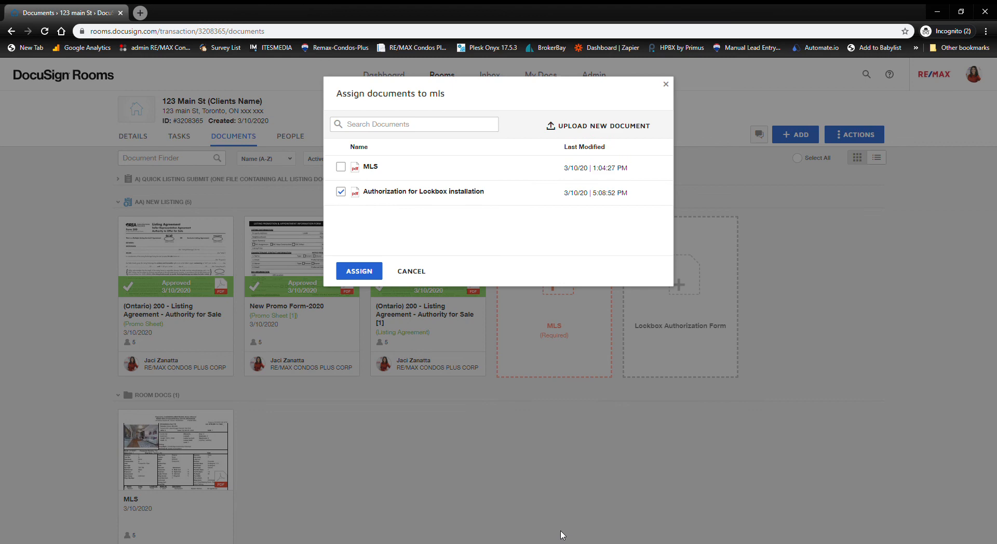
{"action": "left_click", "coordinate": [341, 167]}
{"action": "left_click", "coordinate": [341, 191]}
{"action": "left_click", "coordinate": [348, 271]}
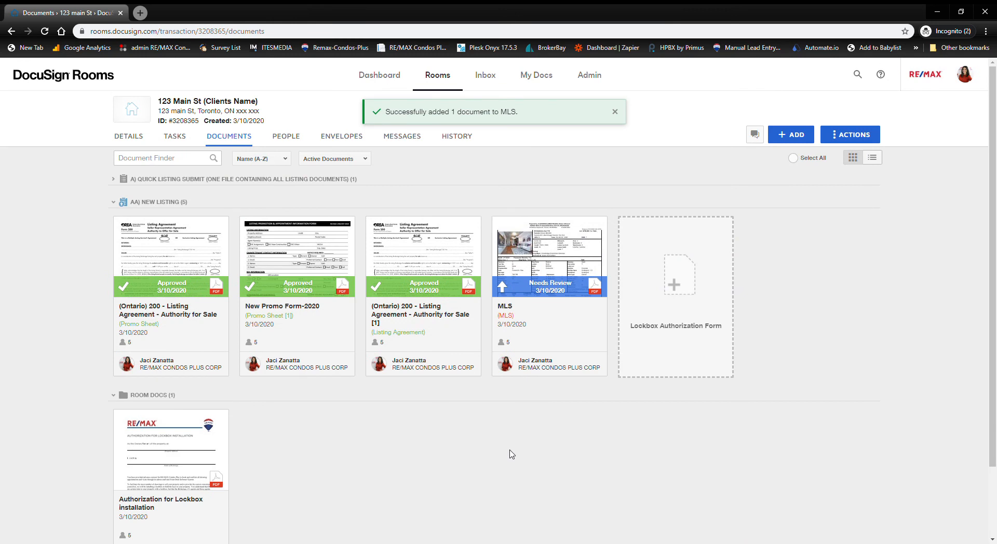